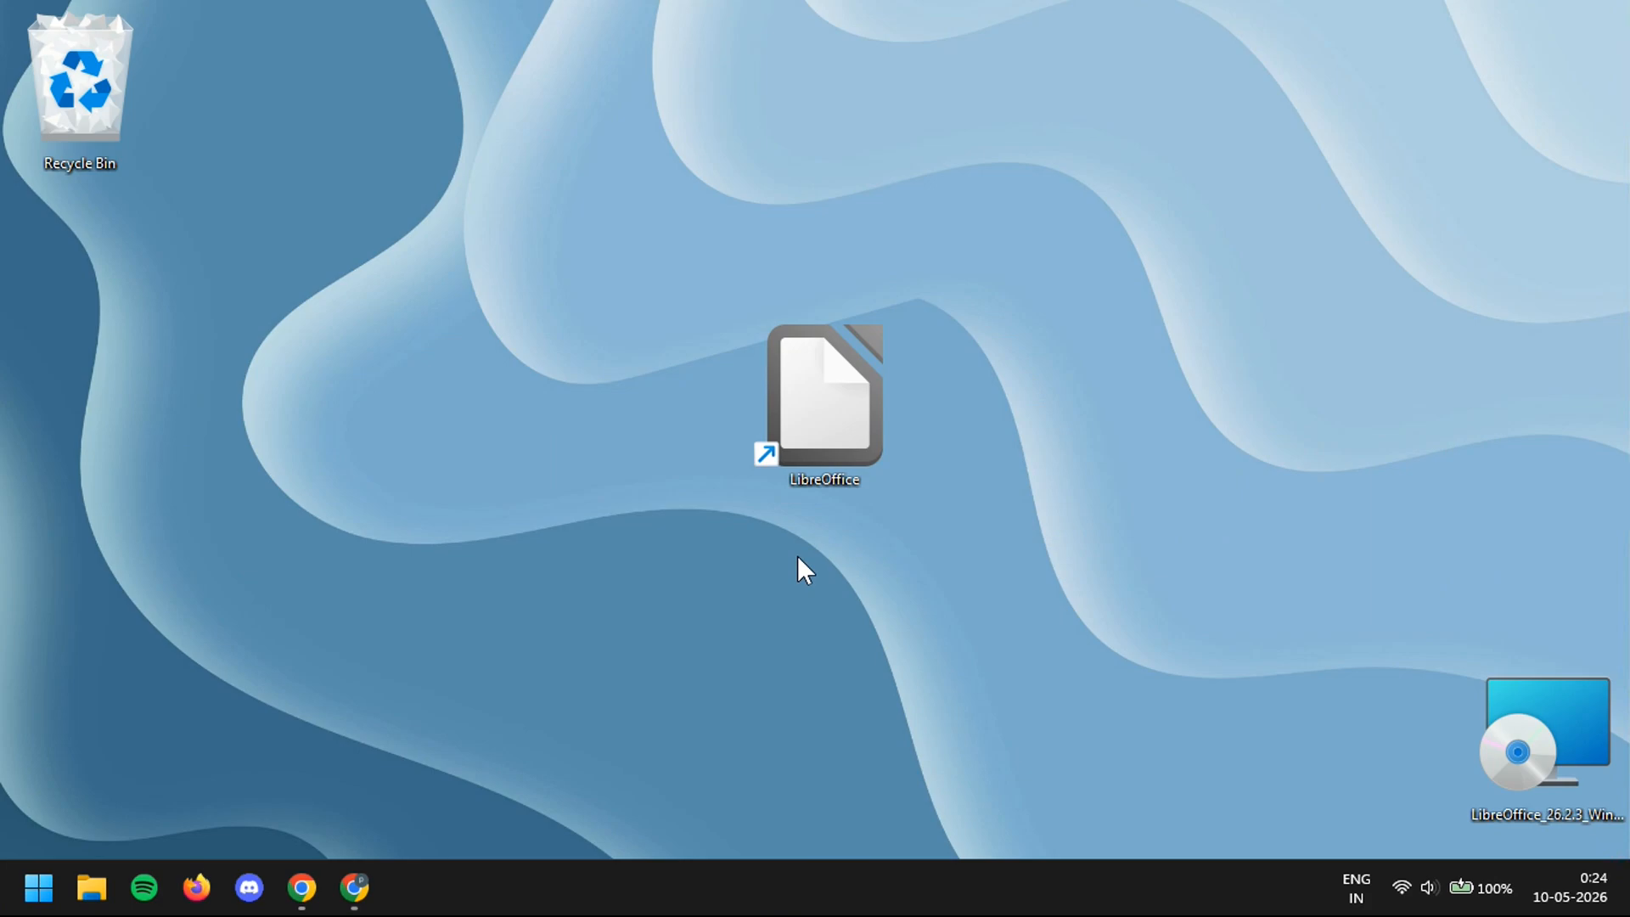
- Launch LibreOffice from its desktop shortcut to reach the Start Center
double_click(796, 397)
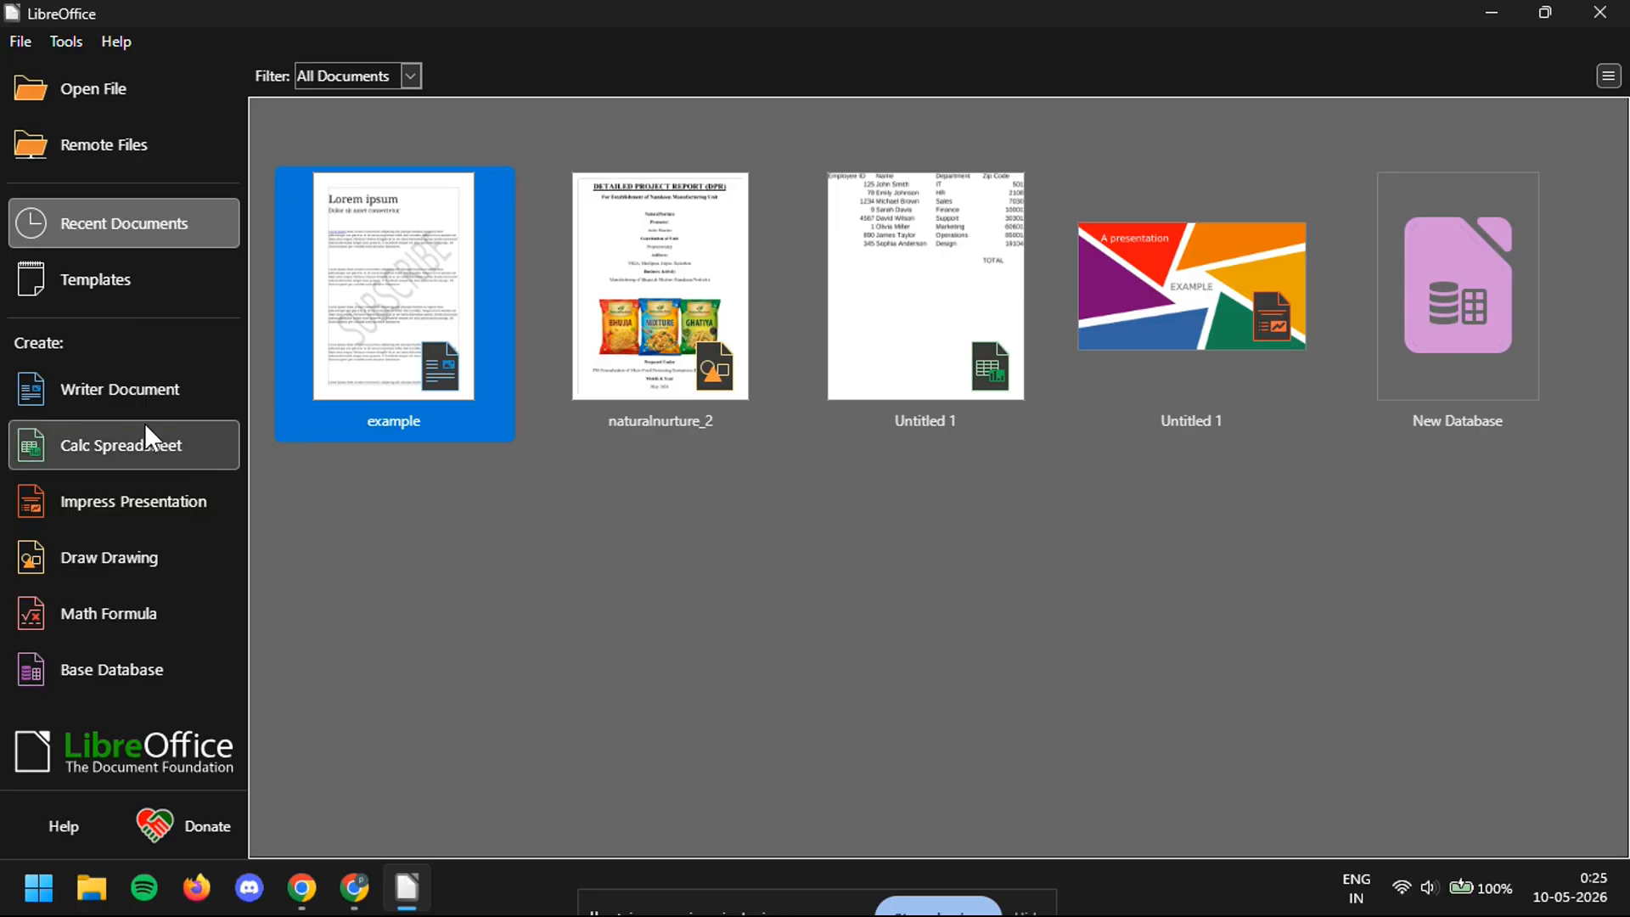
- Switch the Start Center from recent documents to the Templates gallery
left_click(89, 287)
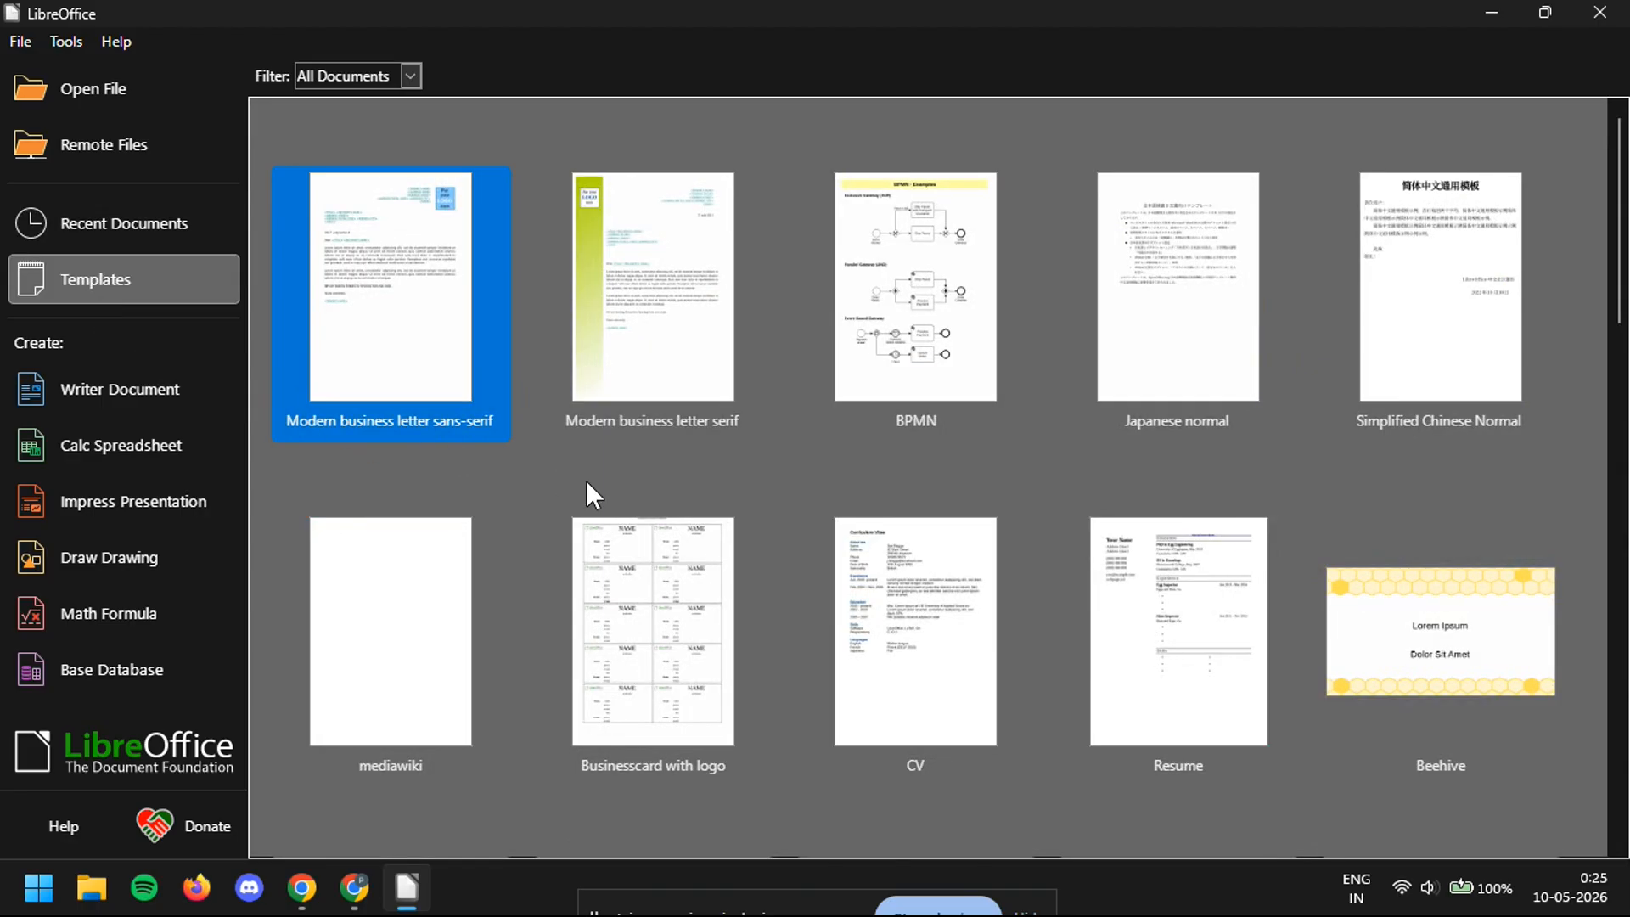
scroll(586, 481, "down", 3)
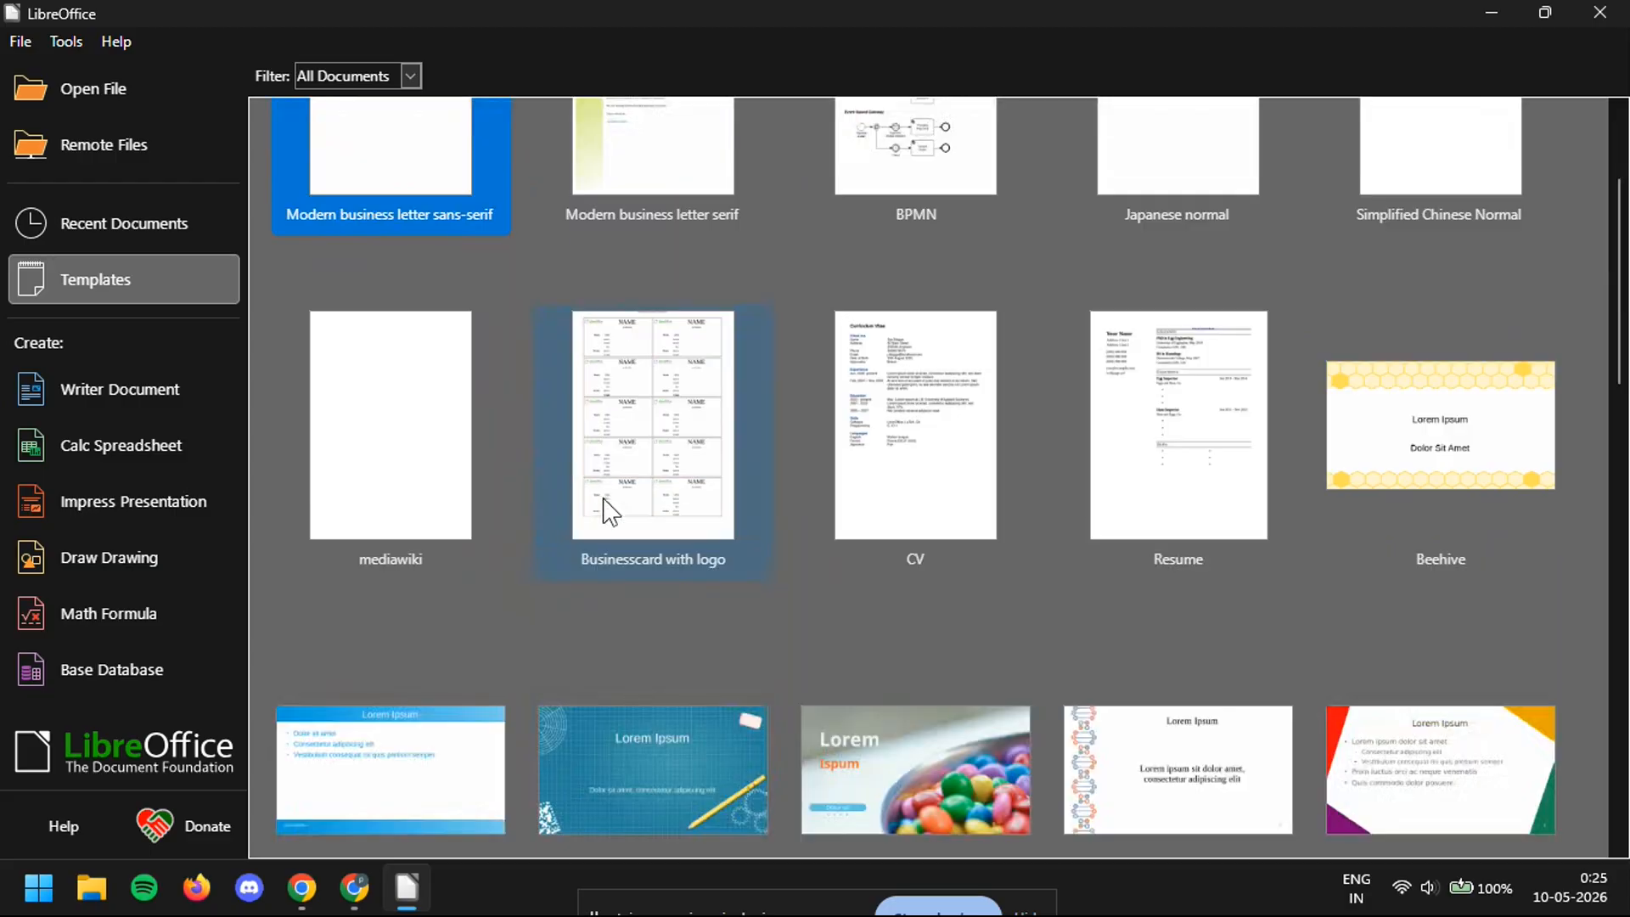
scroll(716, 552, "down", 7)
scroll(717, 556, "down", 9)
scroll(715, 543, "down", 7)
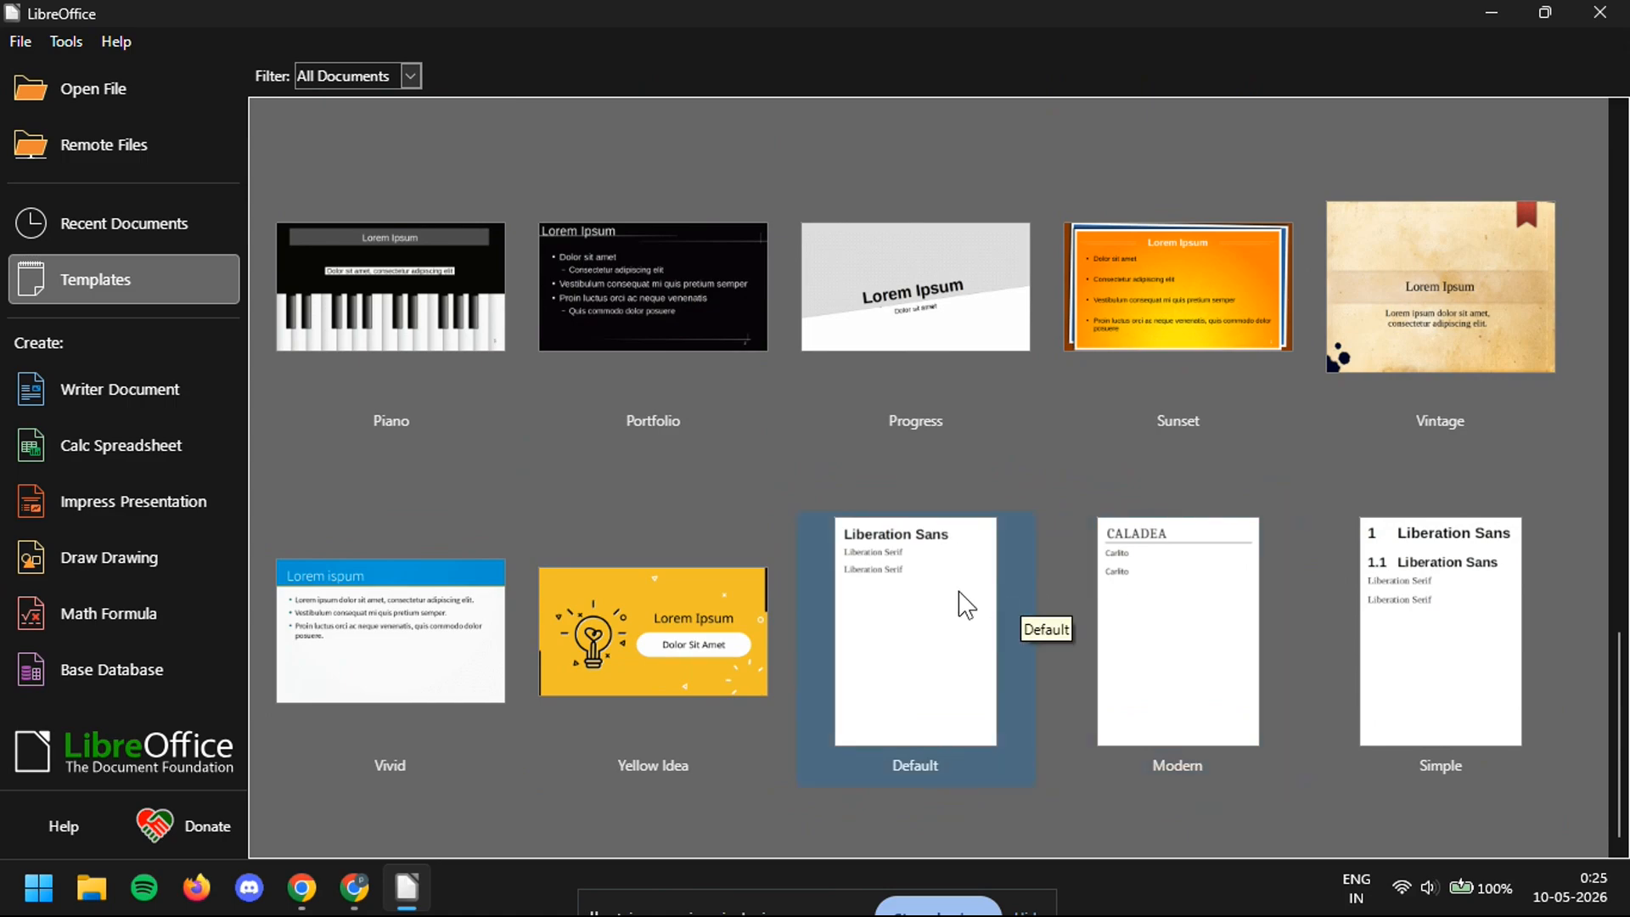
scroll(656, 459, "up", 5)
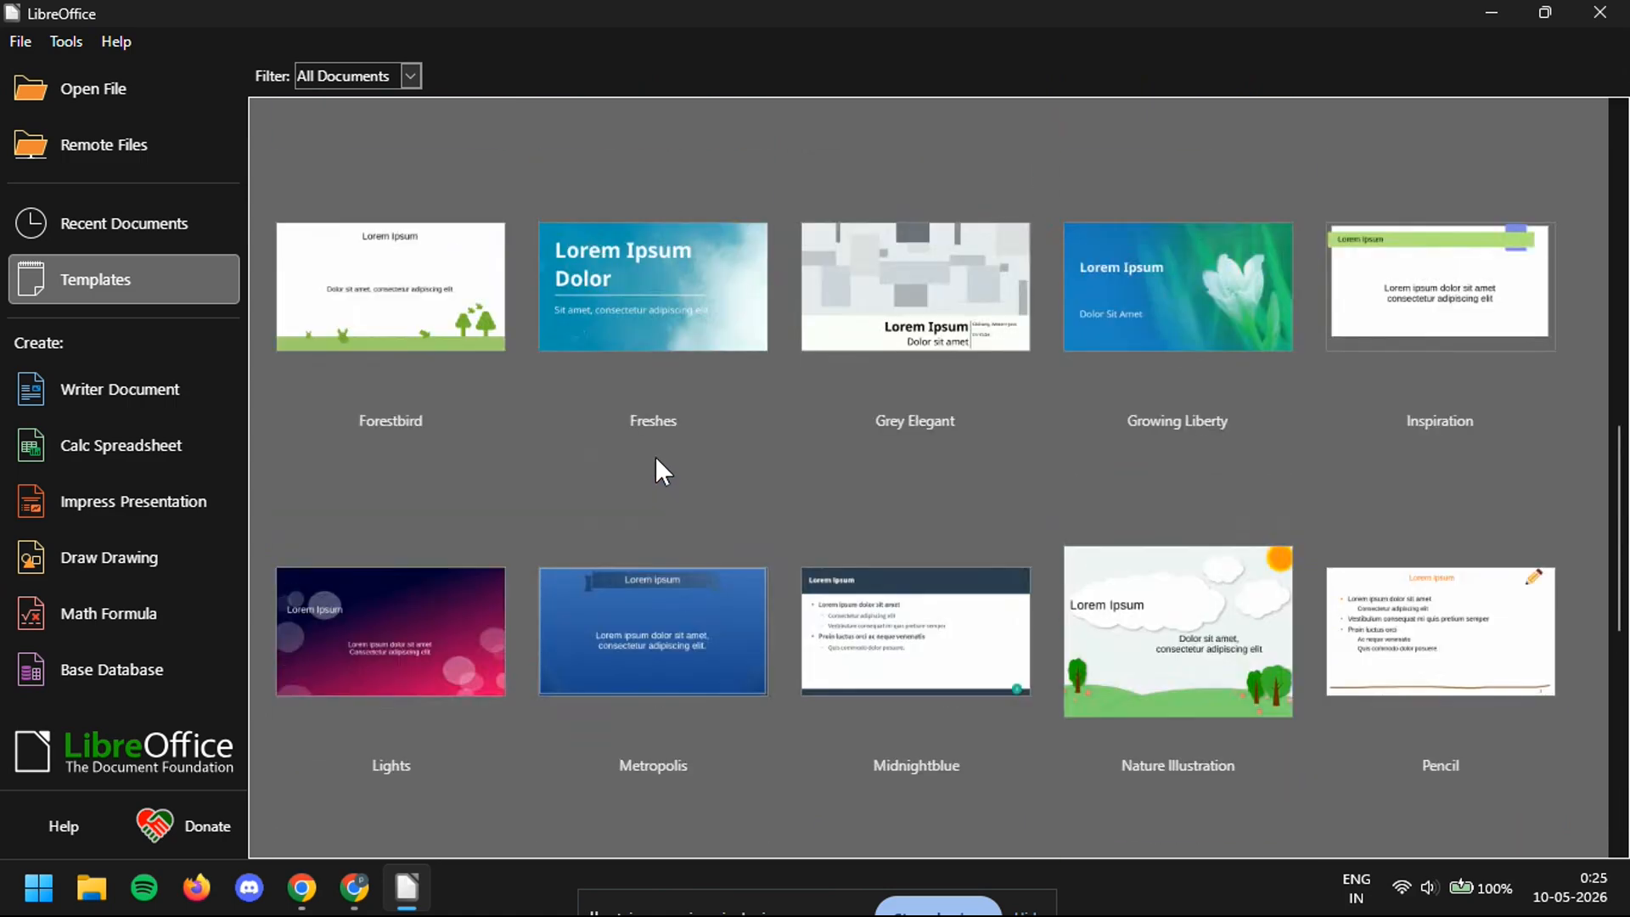
scroll(656, 459, "up", 3)
scroll(655, 456, "up", 4)
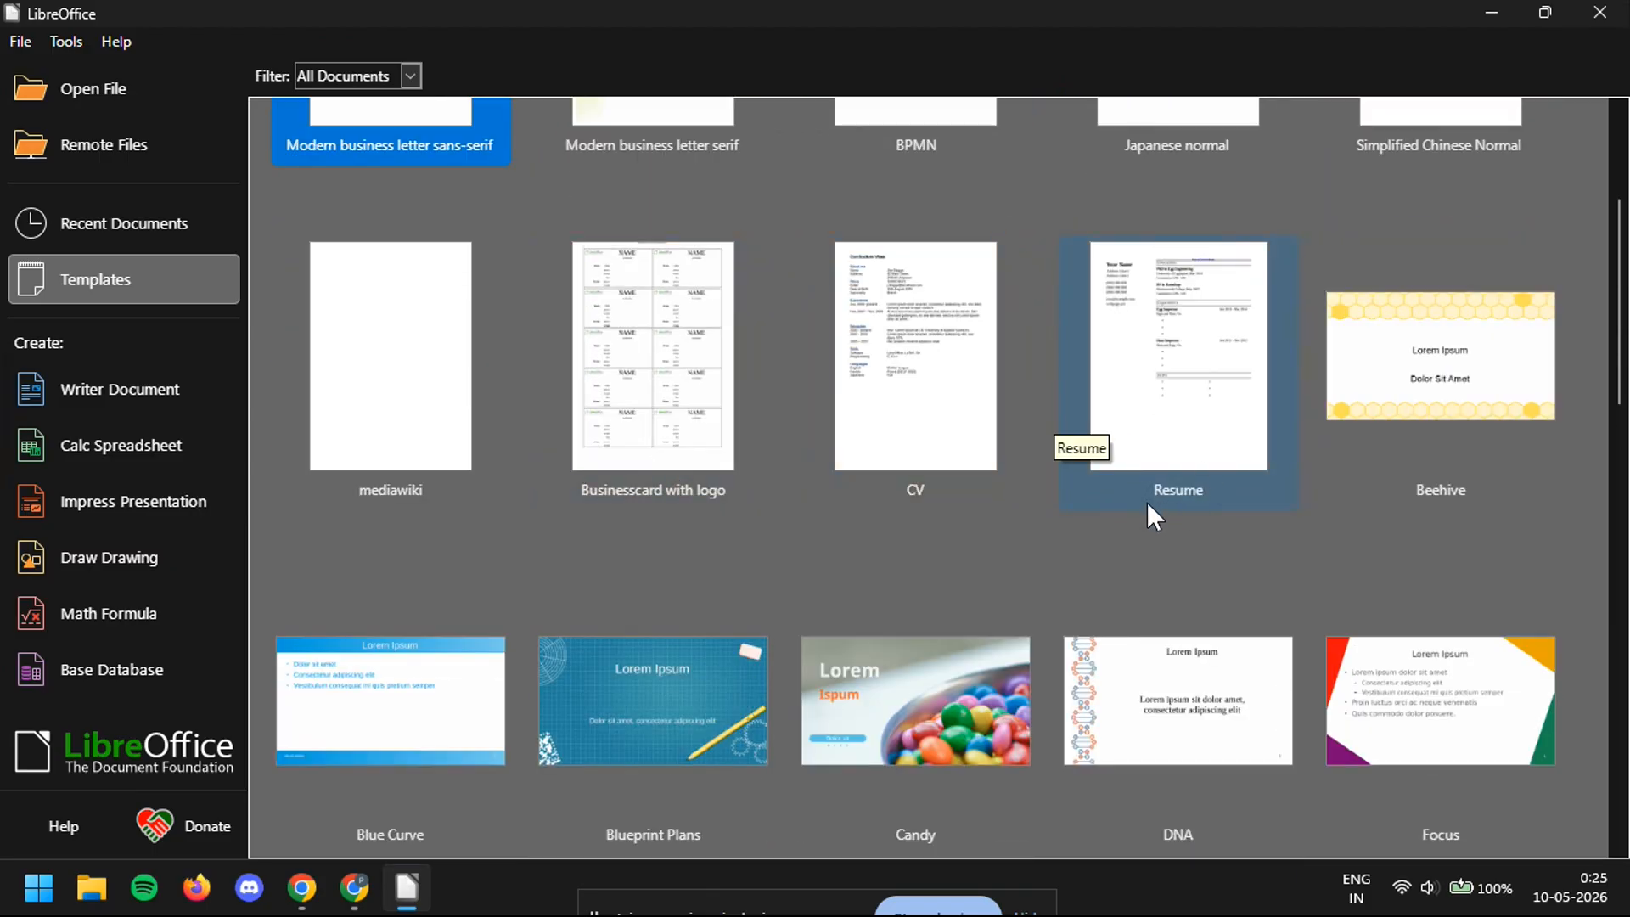
- Create a new Writer document from the Resume template and look over its sections
double_click(1128, 411)
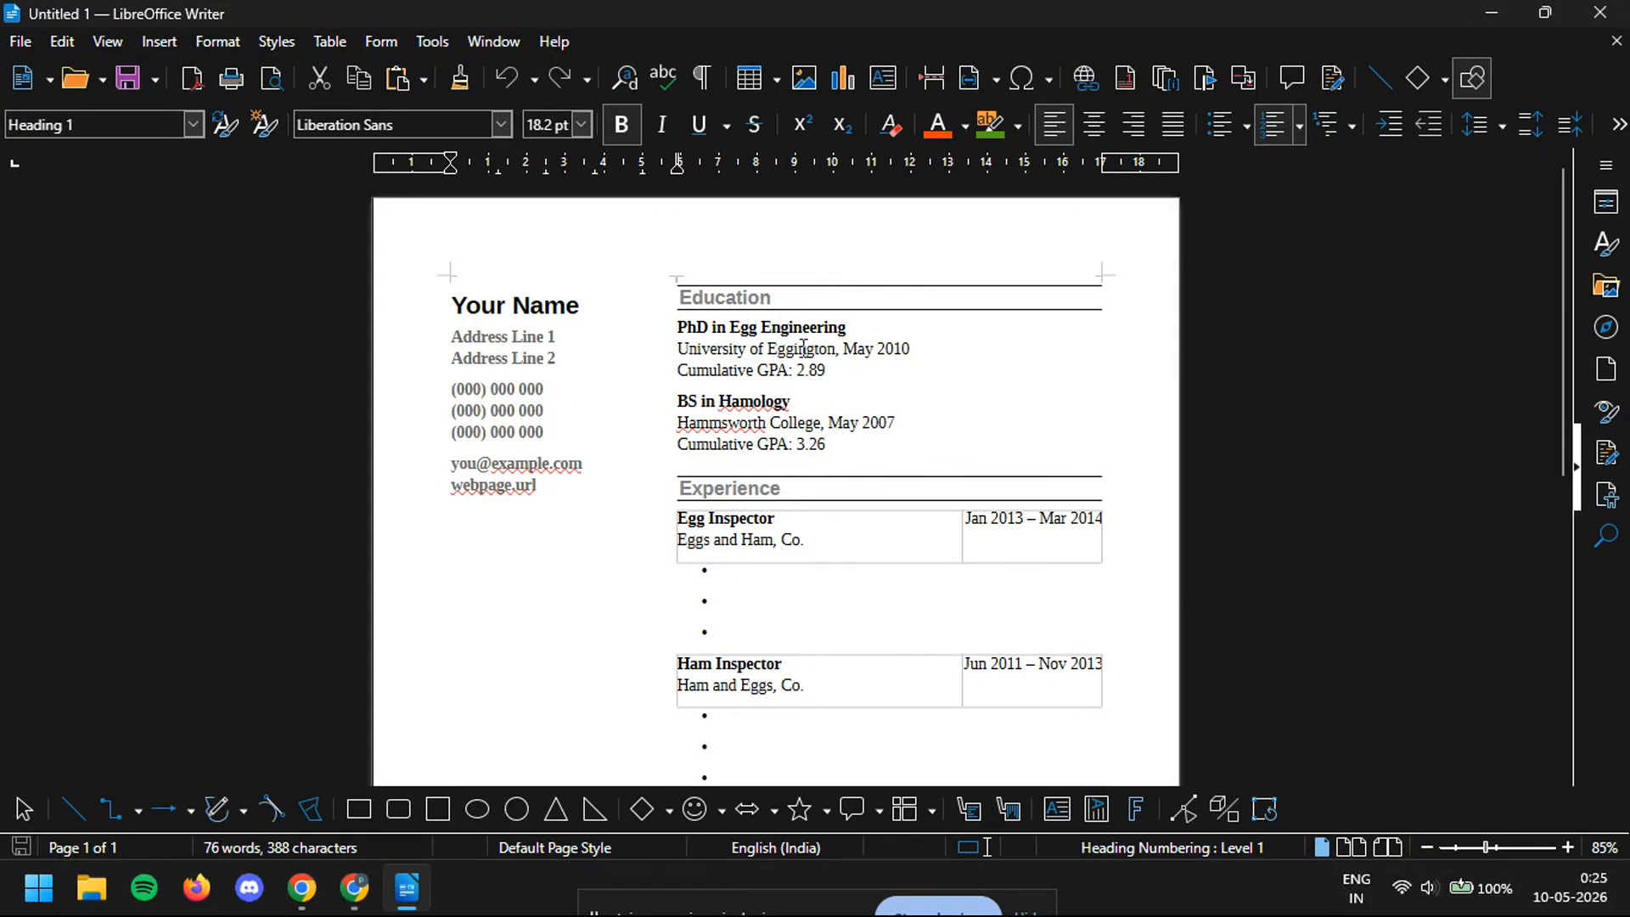
scroll(773, 286, "down", 5)
scroll(798, 314, "down", 4)
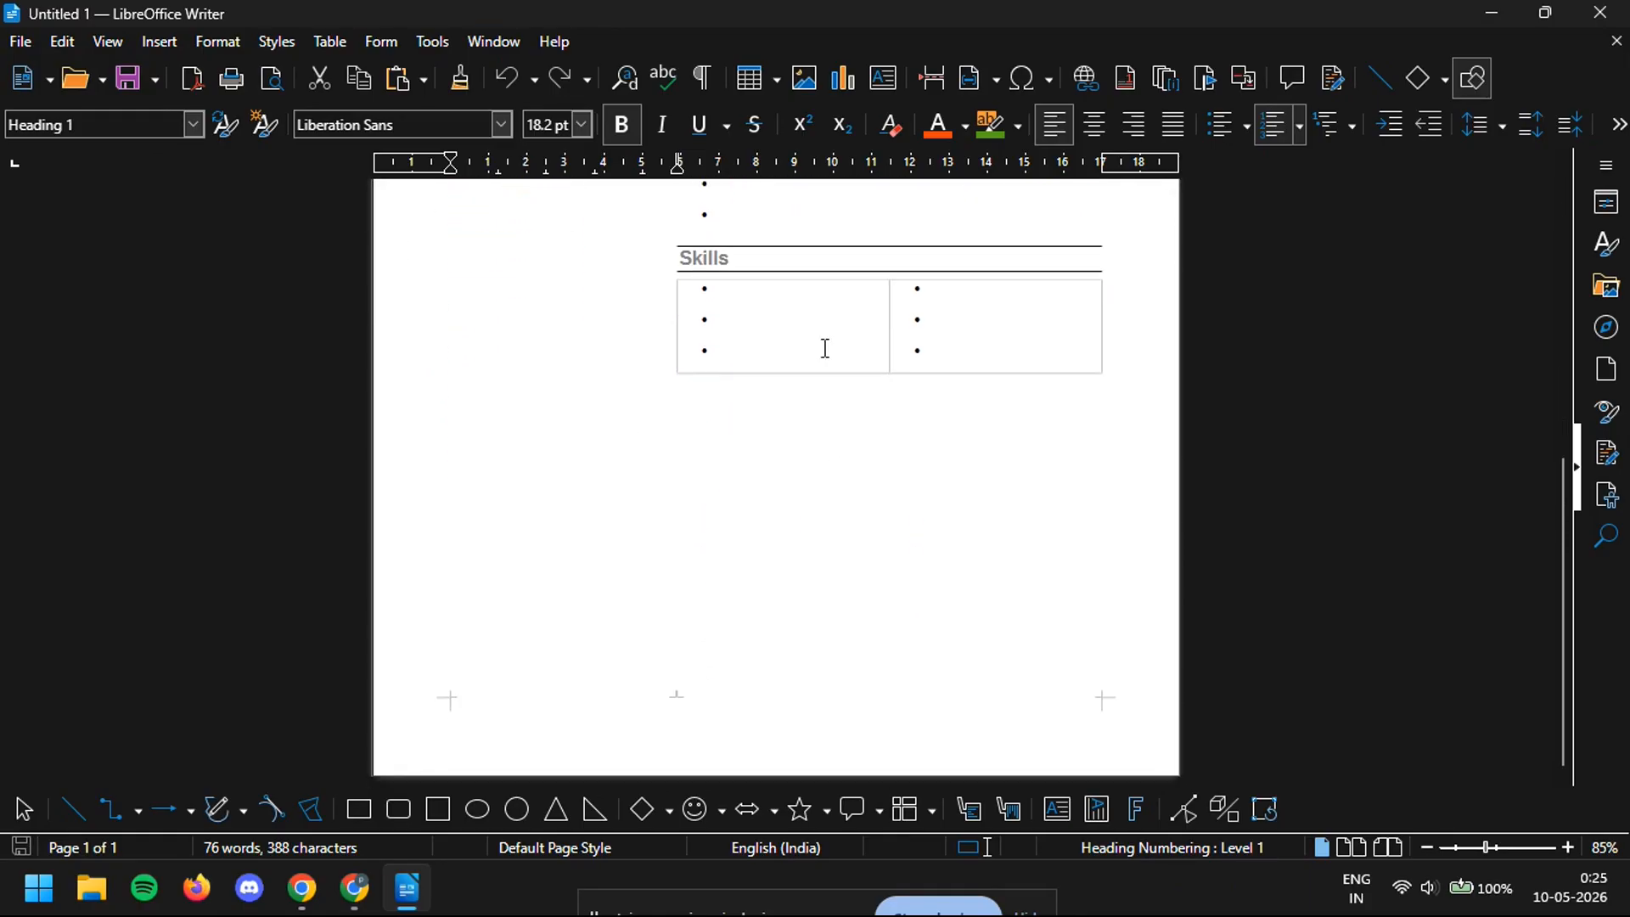
scroll(946, 382, "up", 9)
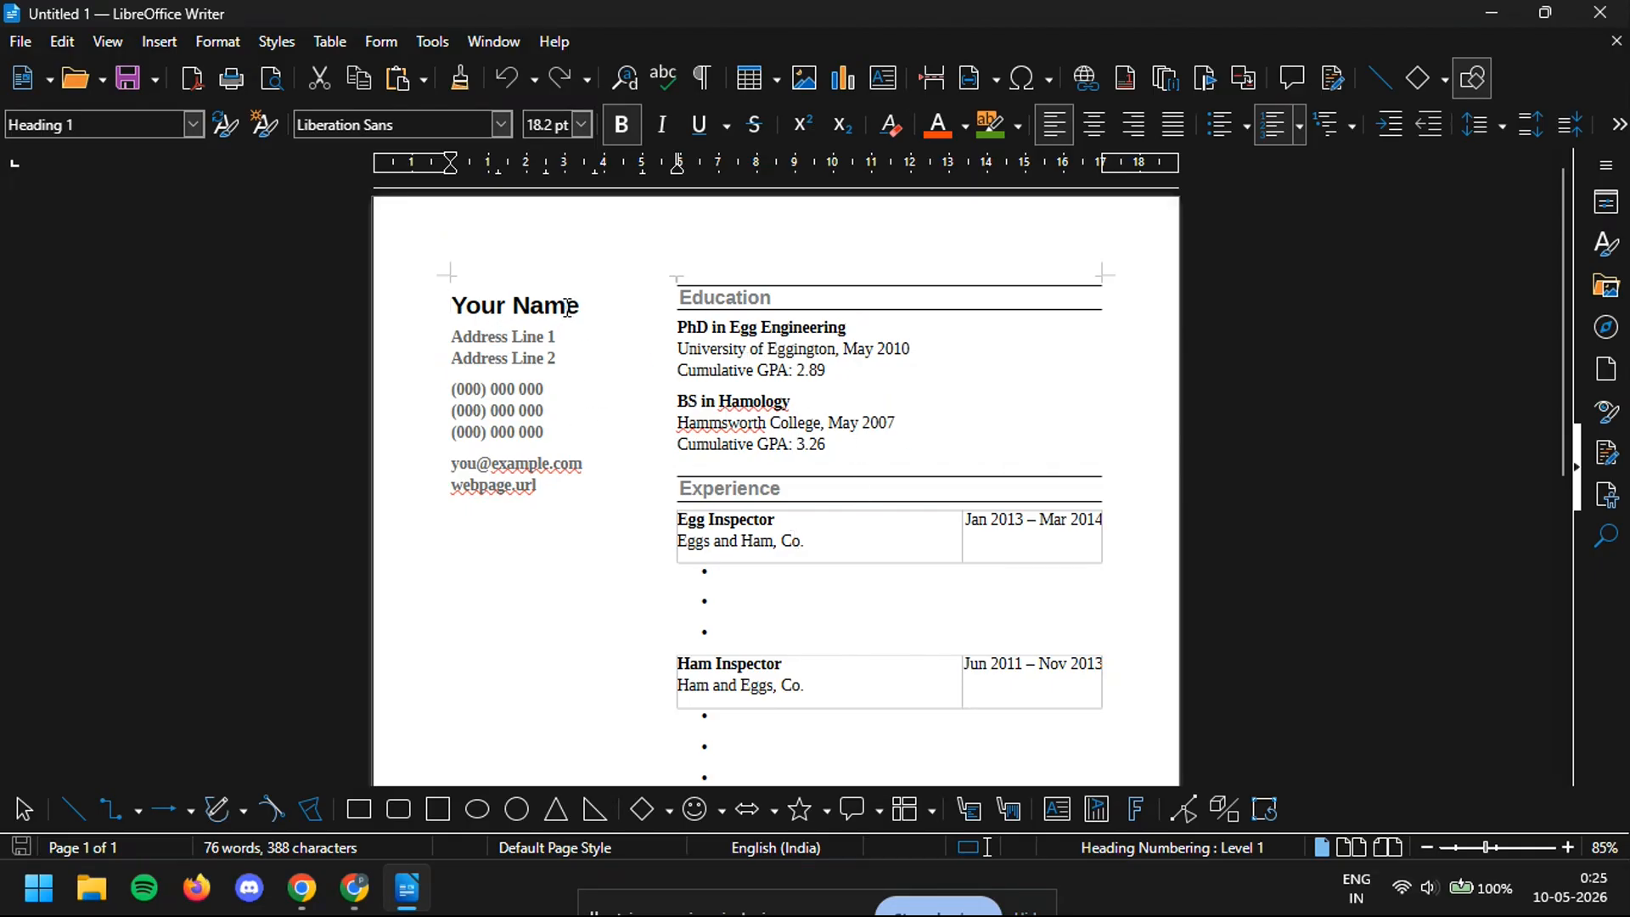
- Replace 'Your Name' with the candidate's full name and both address lines with a street address
left_click_drag(579, 308, 459, 291)
type("JO")
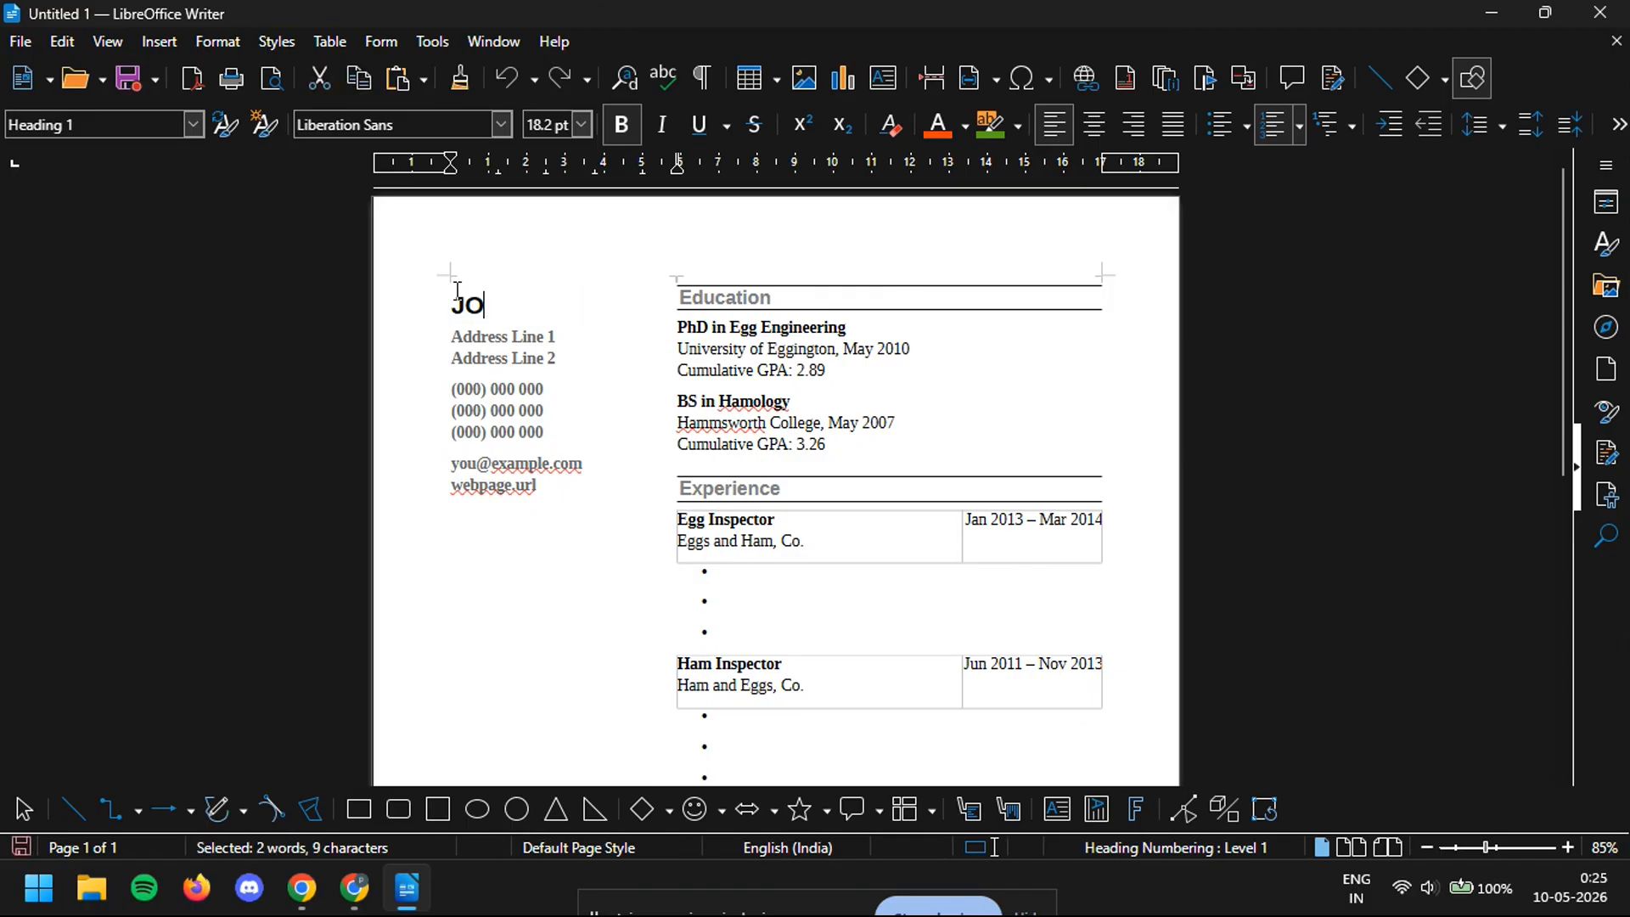
type("HN SMITH")
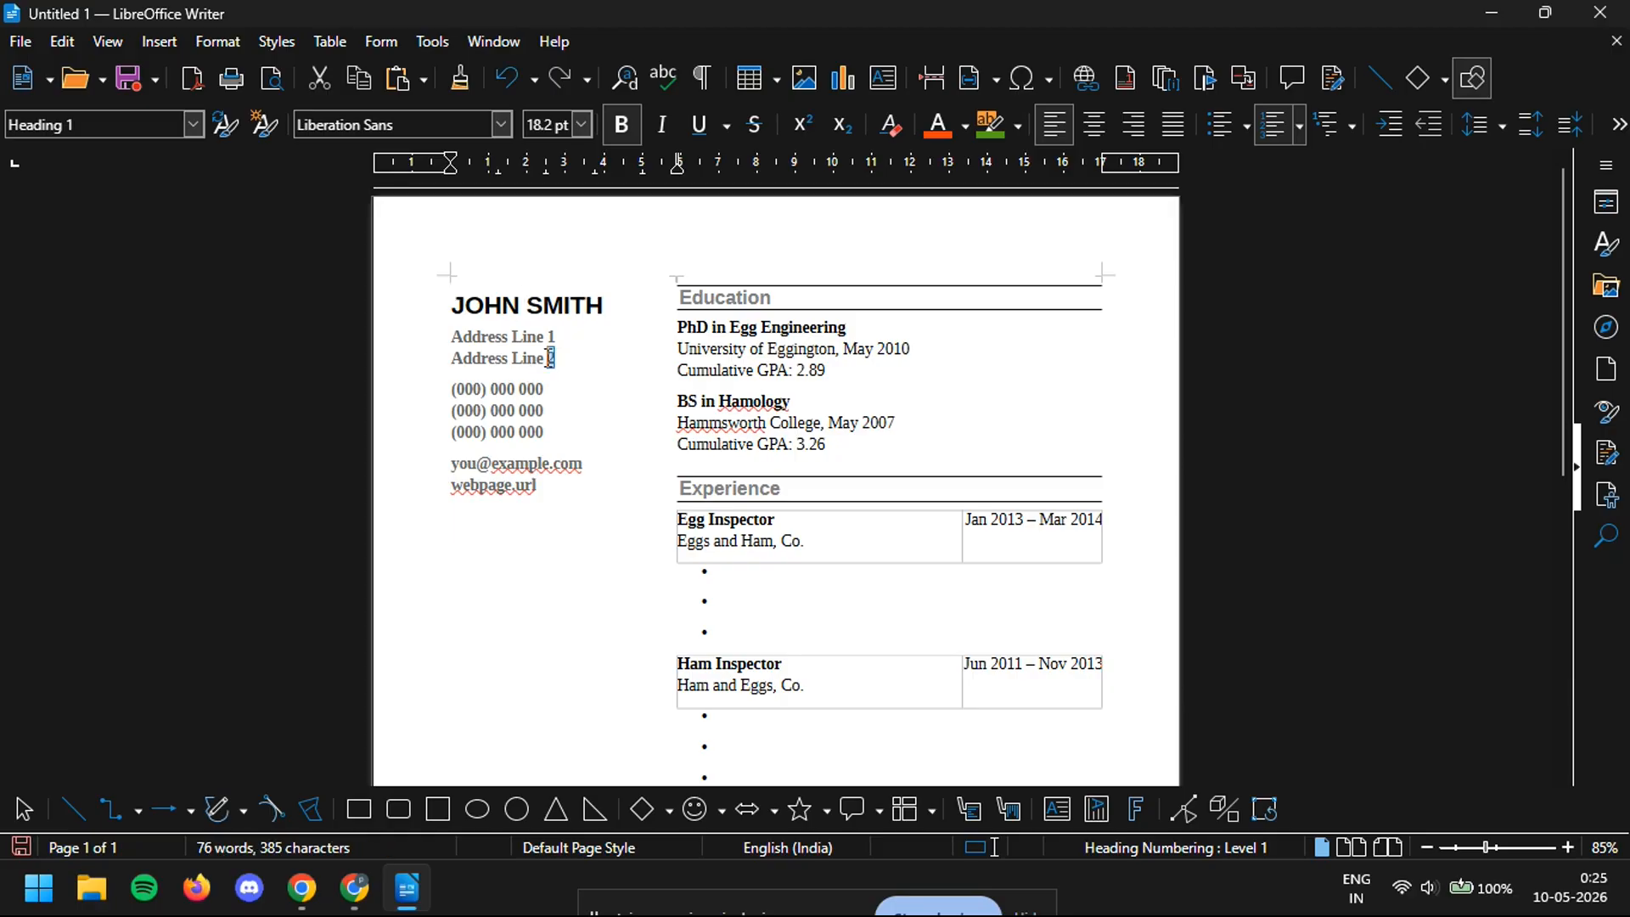
left_click_drag(555, 358, 450, 329)
type("307/56")
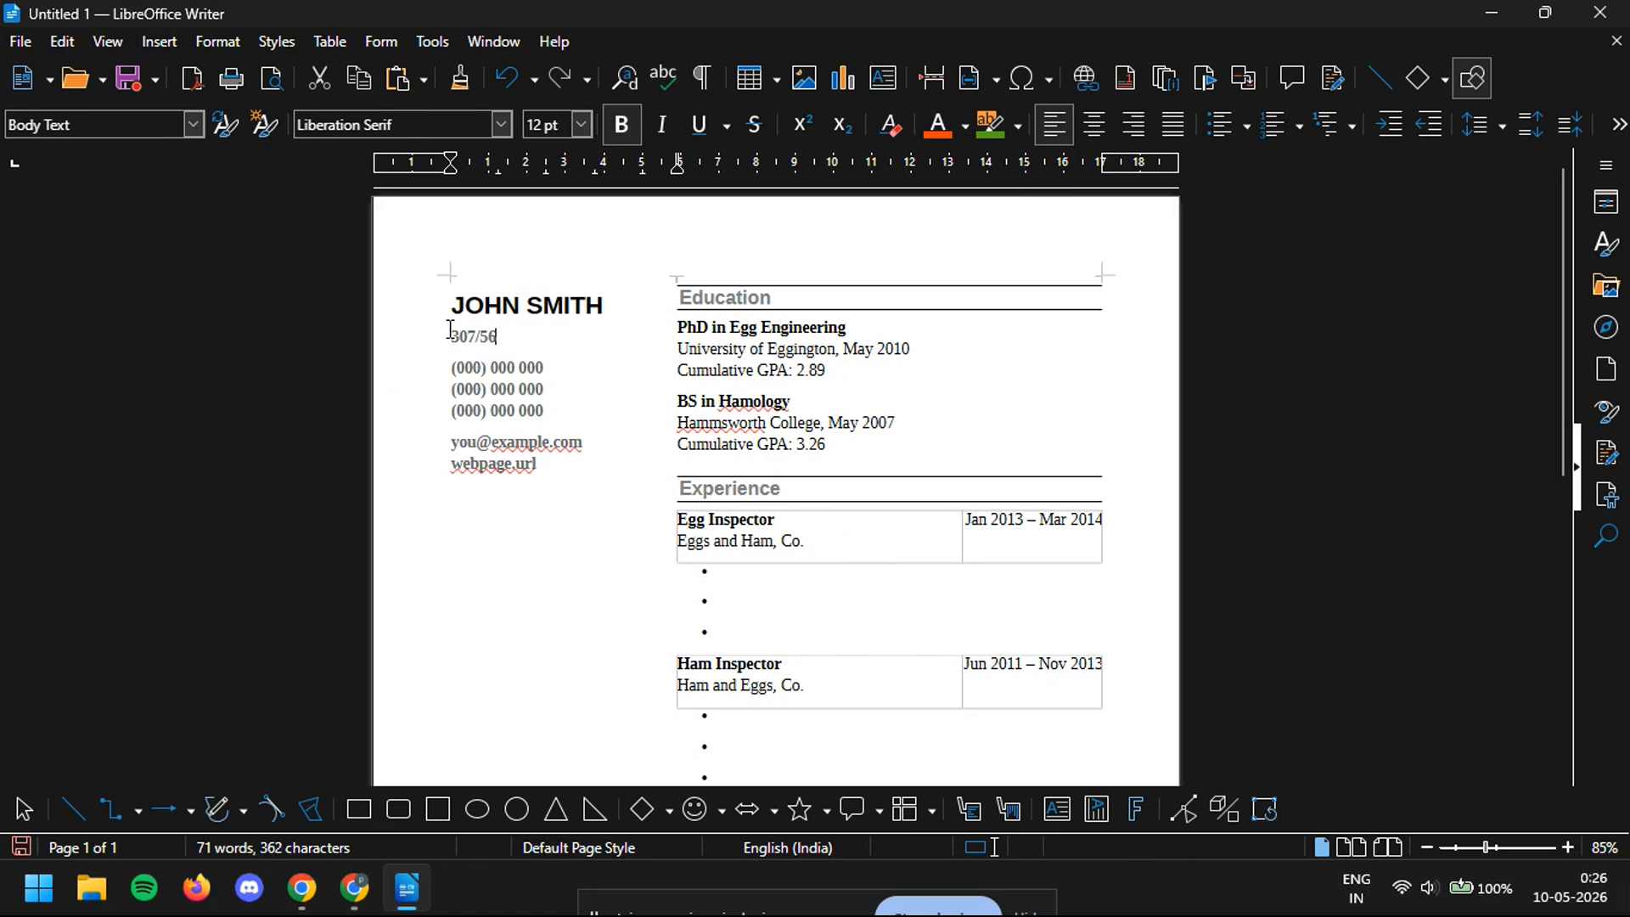
type(", detroit")
- Fill the first two Skills bullets with HTML and CSS
scroll(933, 339, "down", 1)
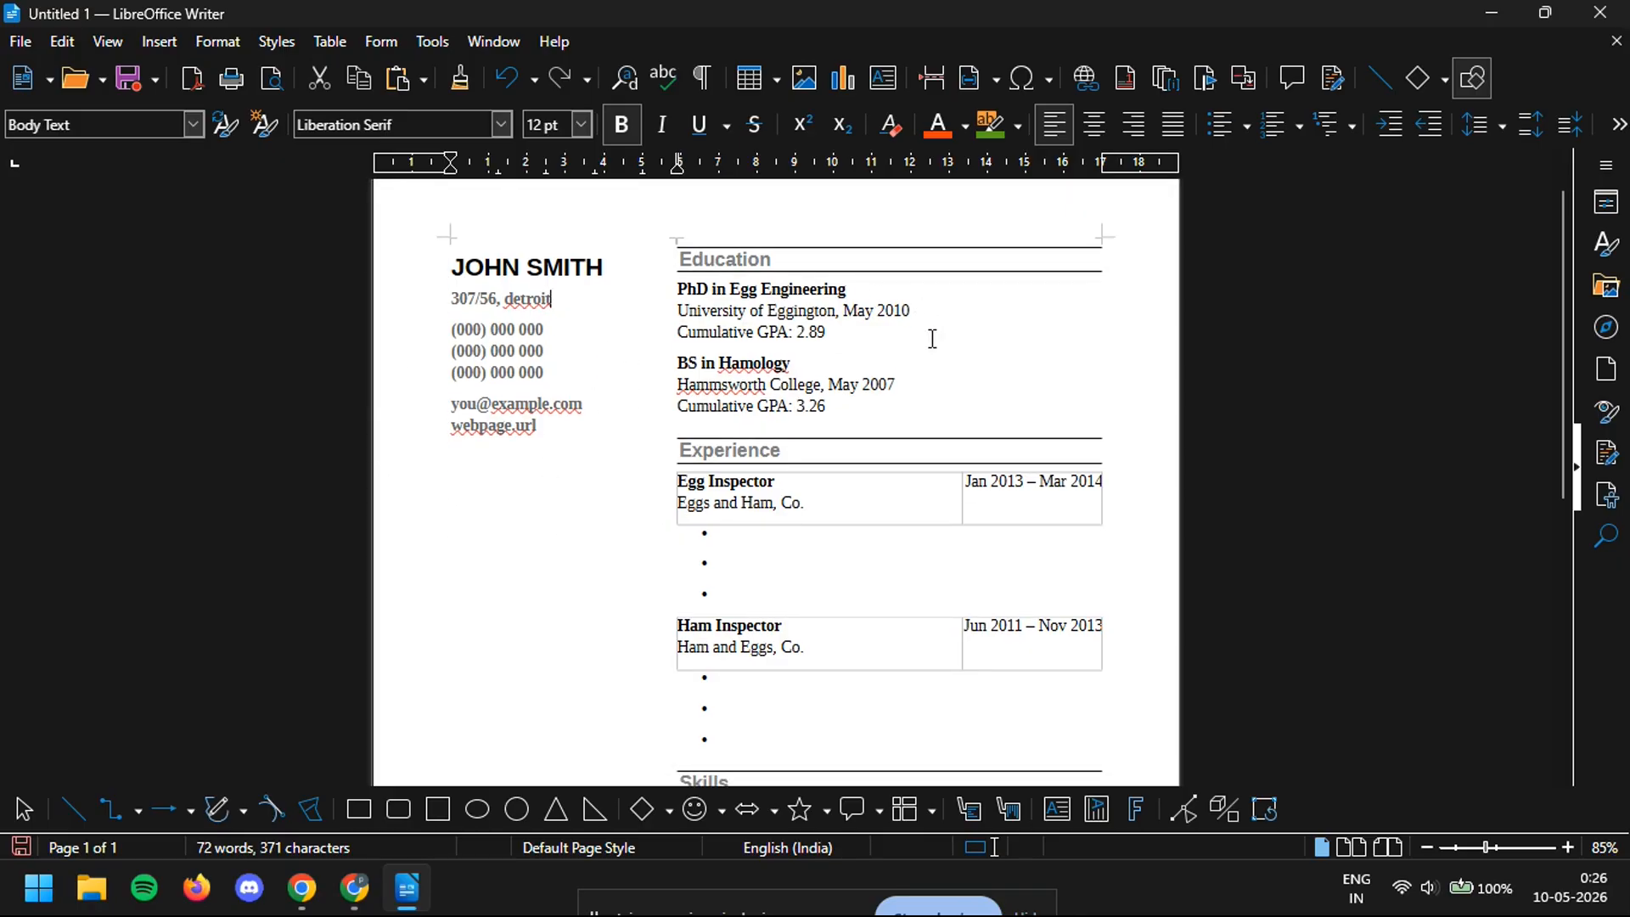
scroll(815, 407, "down", 4)
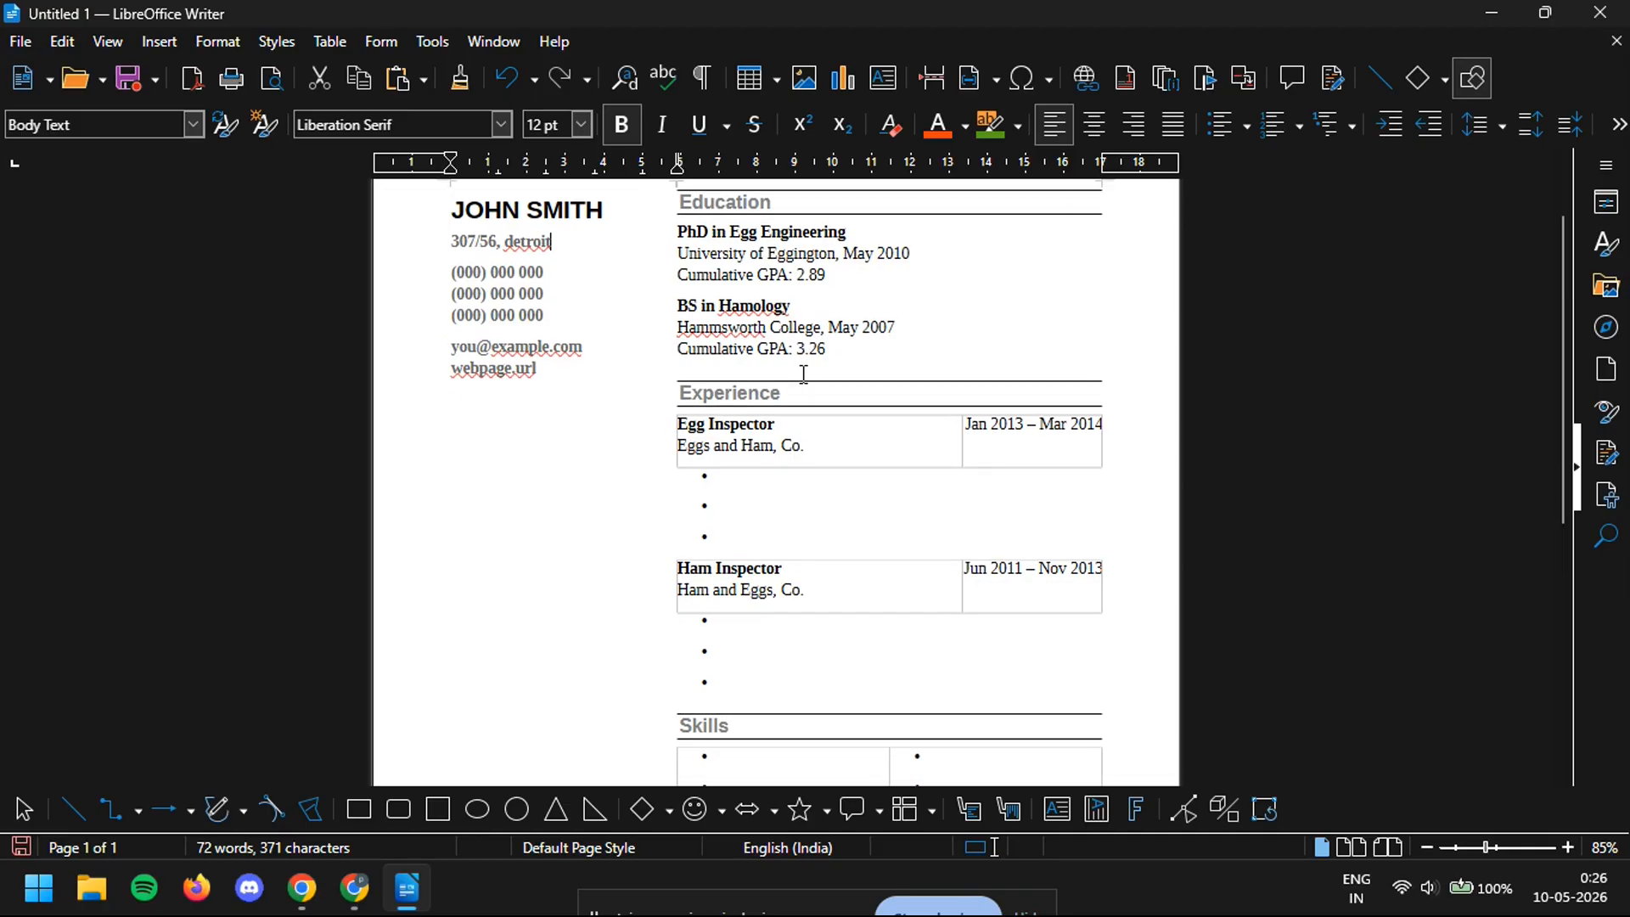
scroll(798, 263, "up", 1)
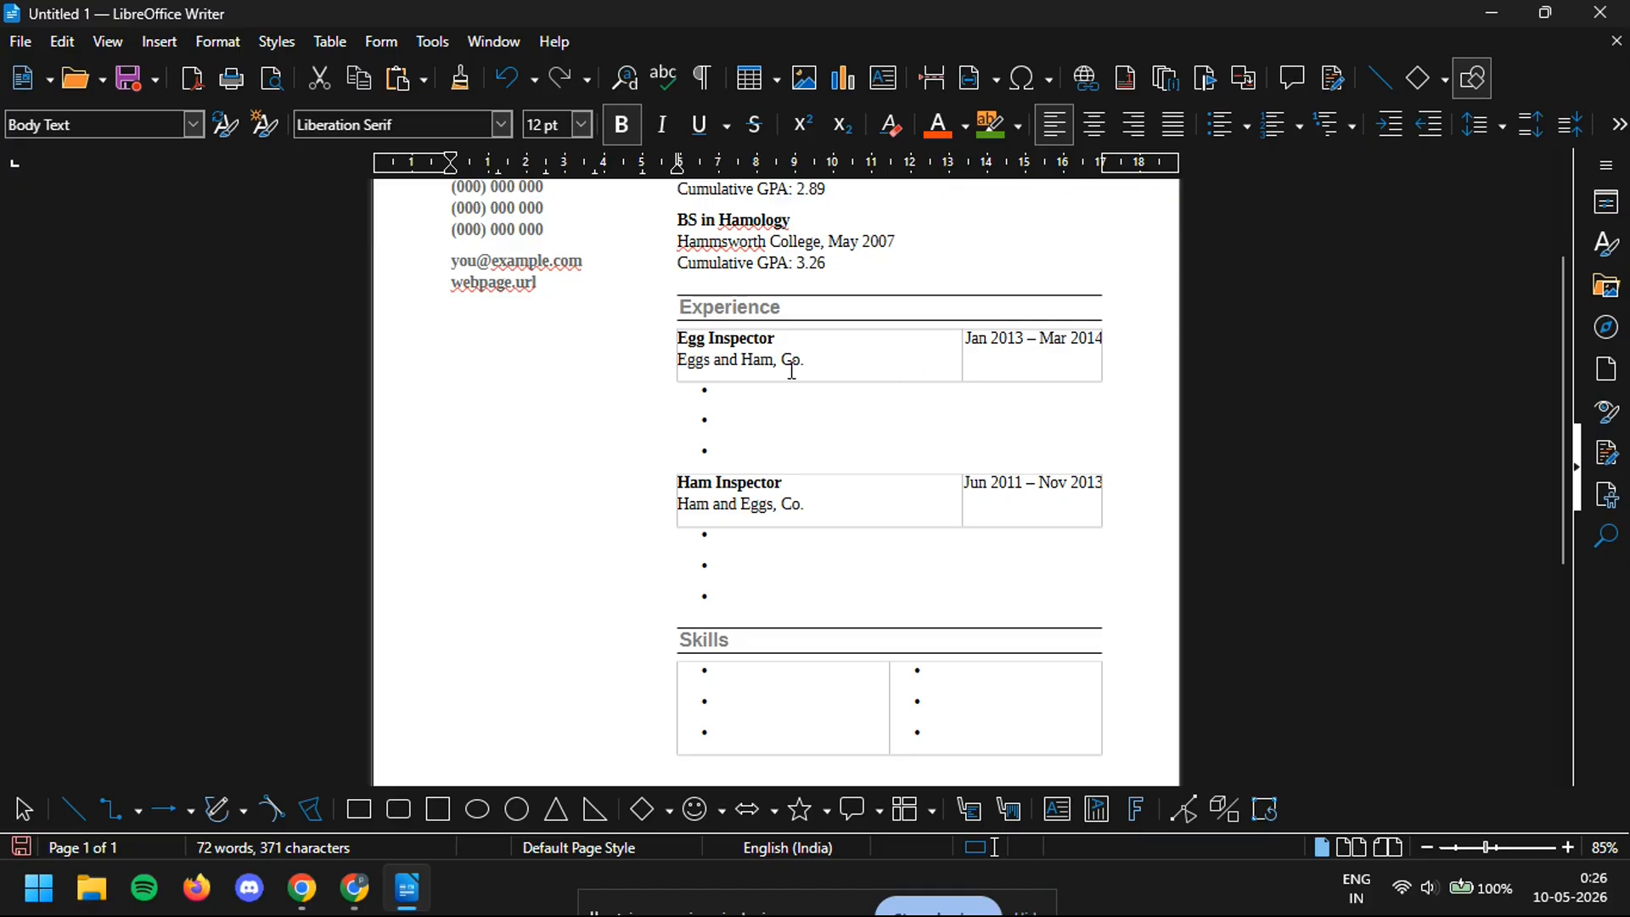
scroll(764, 492, "down", 8)
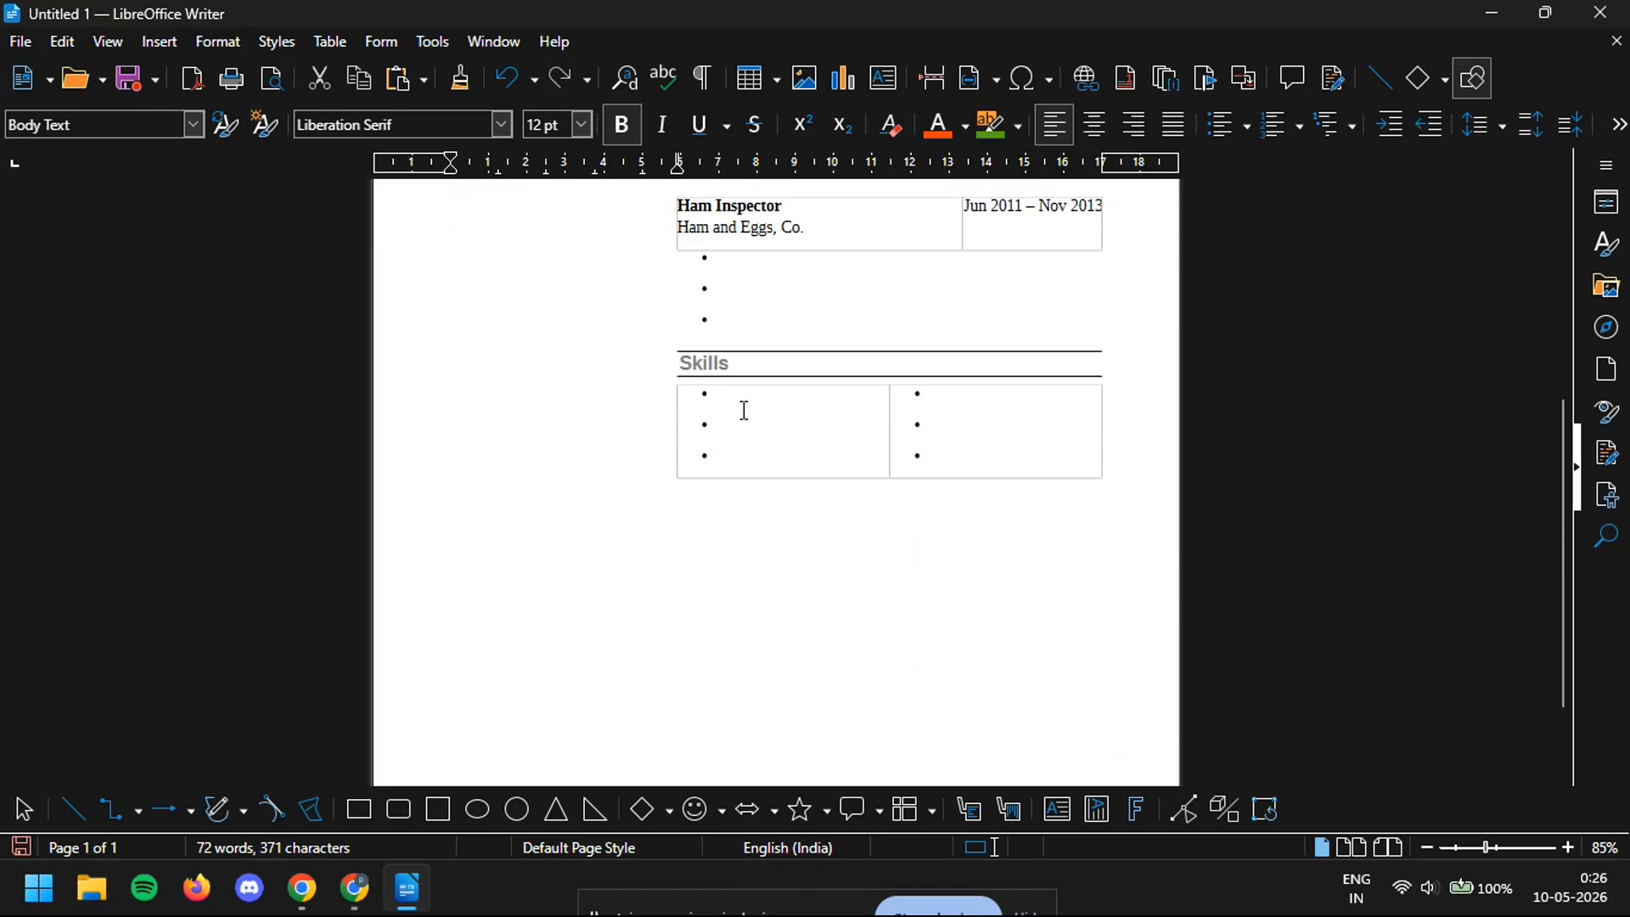
scroll(883, 450, "up", 5)
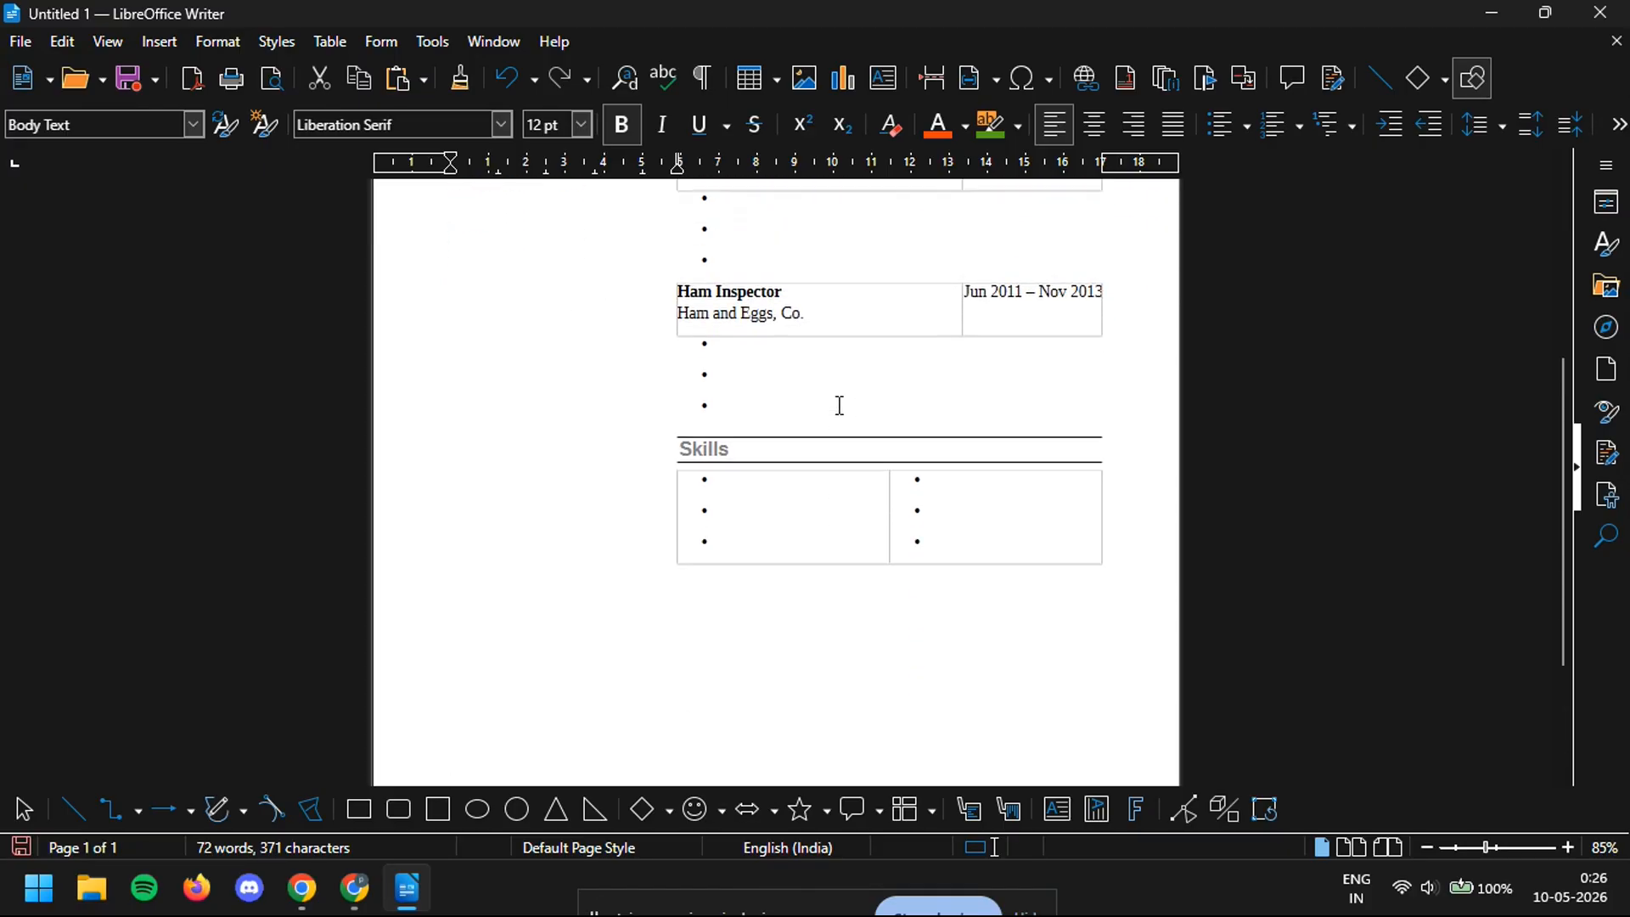
left_click(756, 510)
type("HTML")
left_click(747, 549)
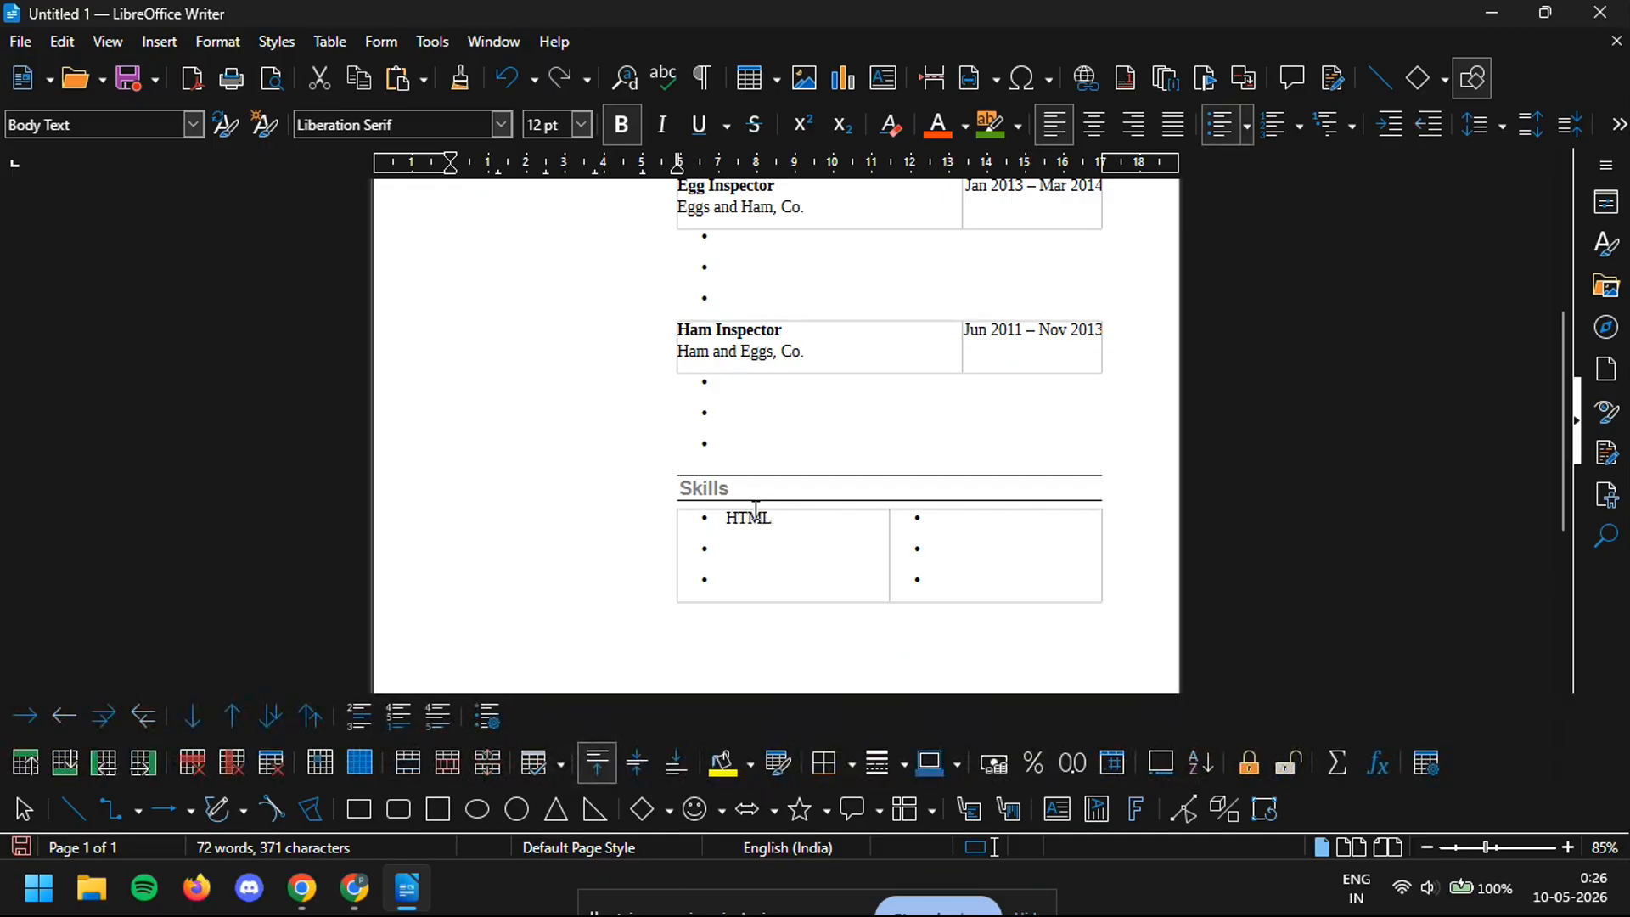
type("V")
key("BackSpace")
type("C")
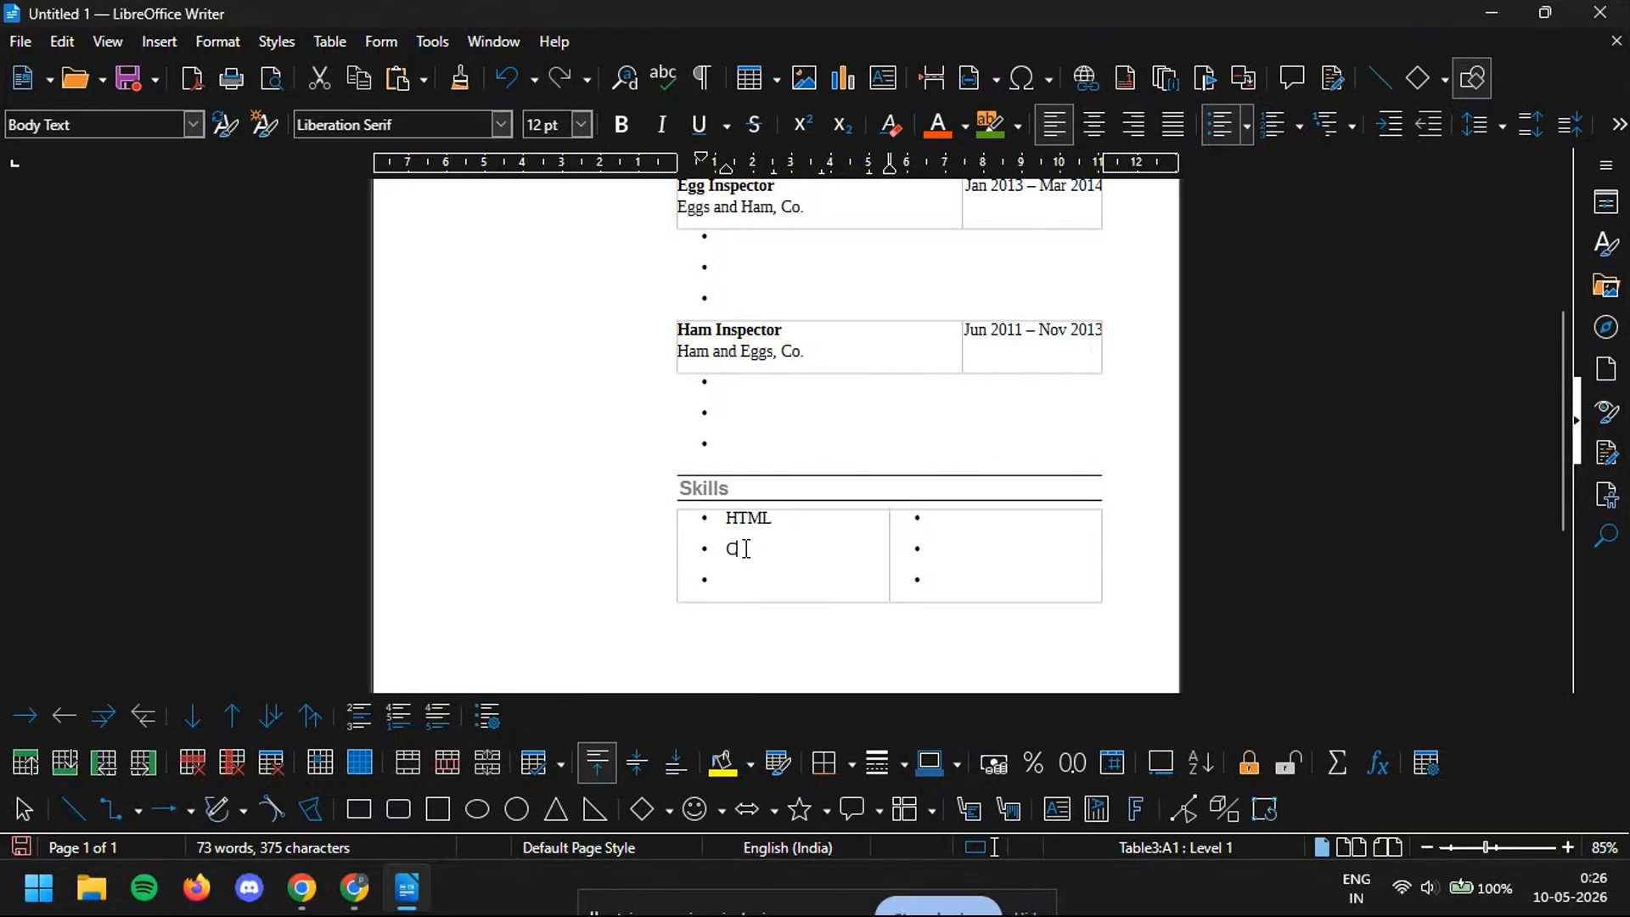
type("SS")
- Add DATABASE as the third first-column skill and MYSQL in the second column
left_click(754, 582)
type("DATABASE")
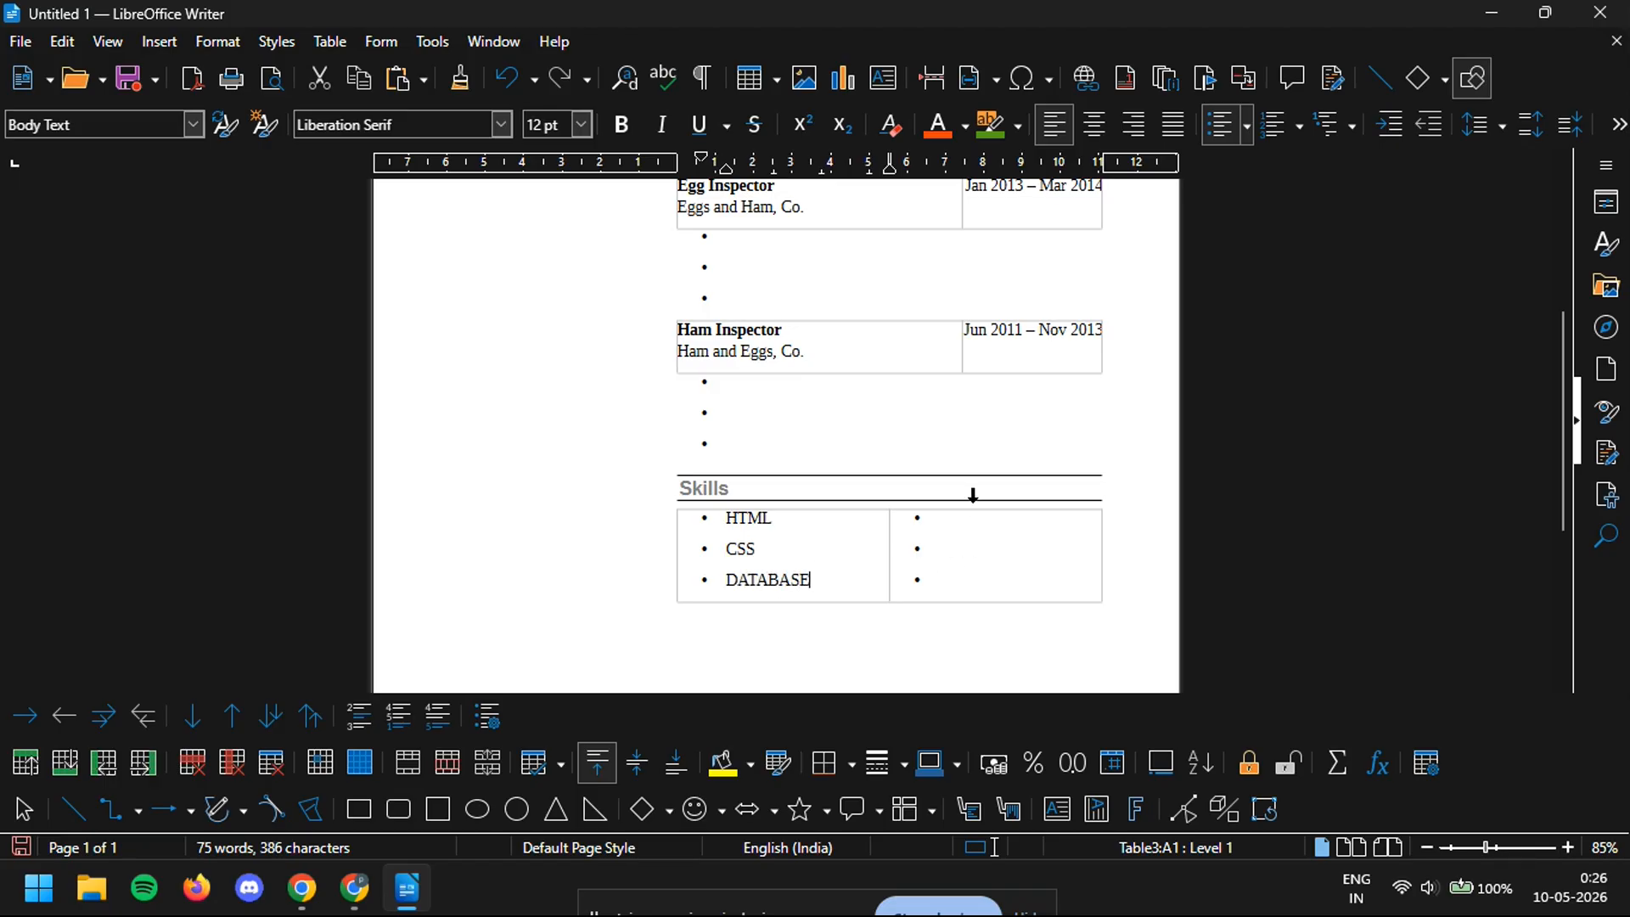
left_click(985, 526)
type("MYSQL")
scroll(862, 354, "up", 3)
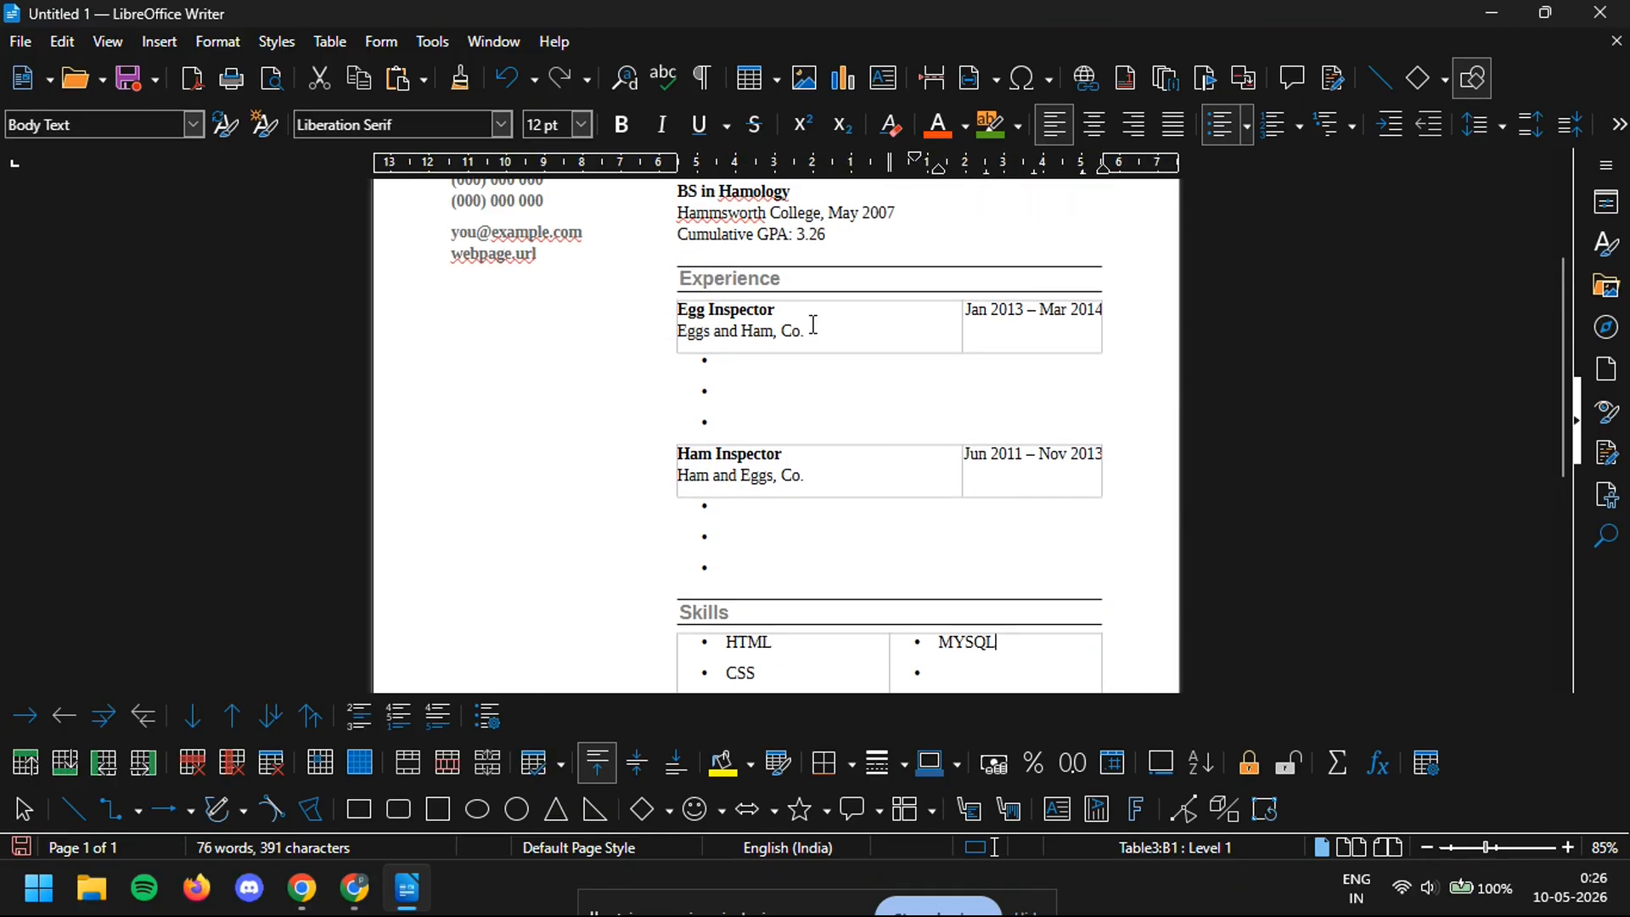
- Rename the Egg Inspector job title to 'senior engineer'
left_click_drag(806, 331, 679, 331)
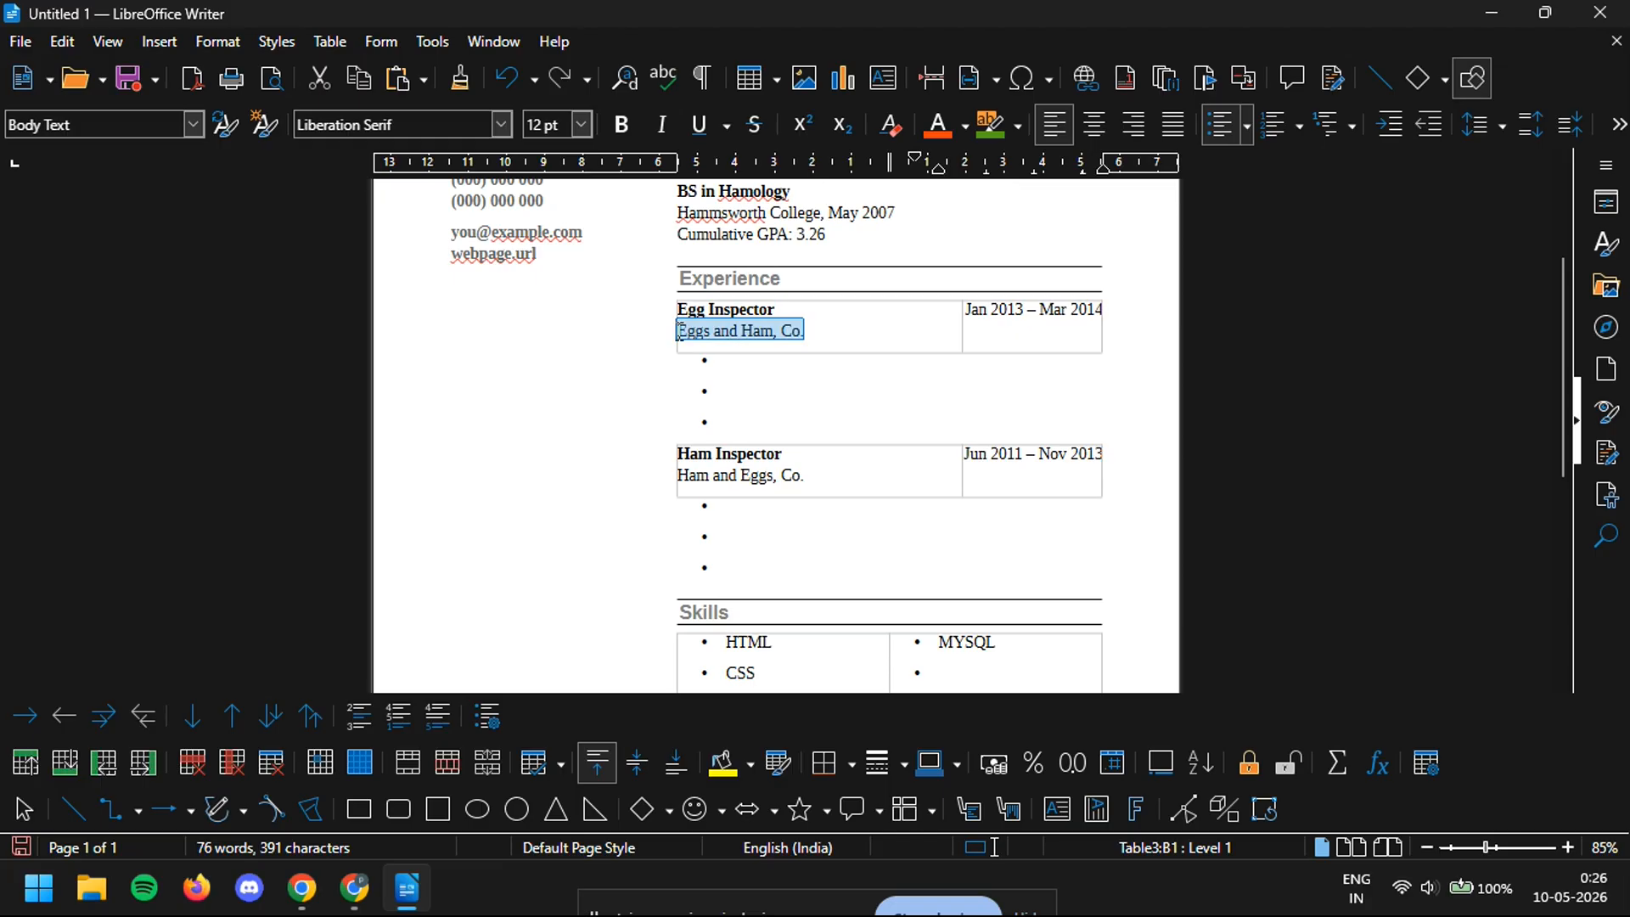
left_click_drag(771, 310, 676, 312)
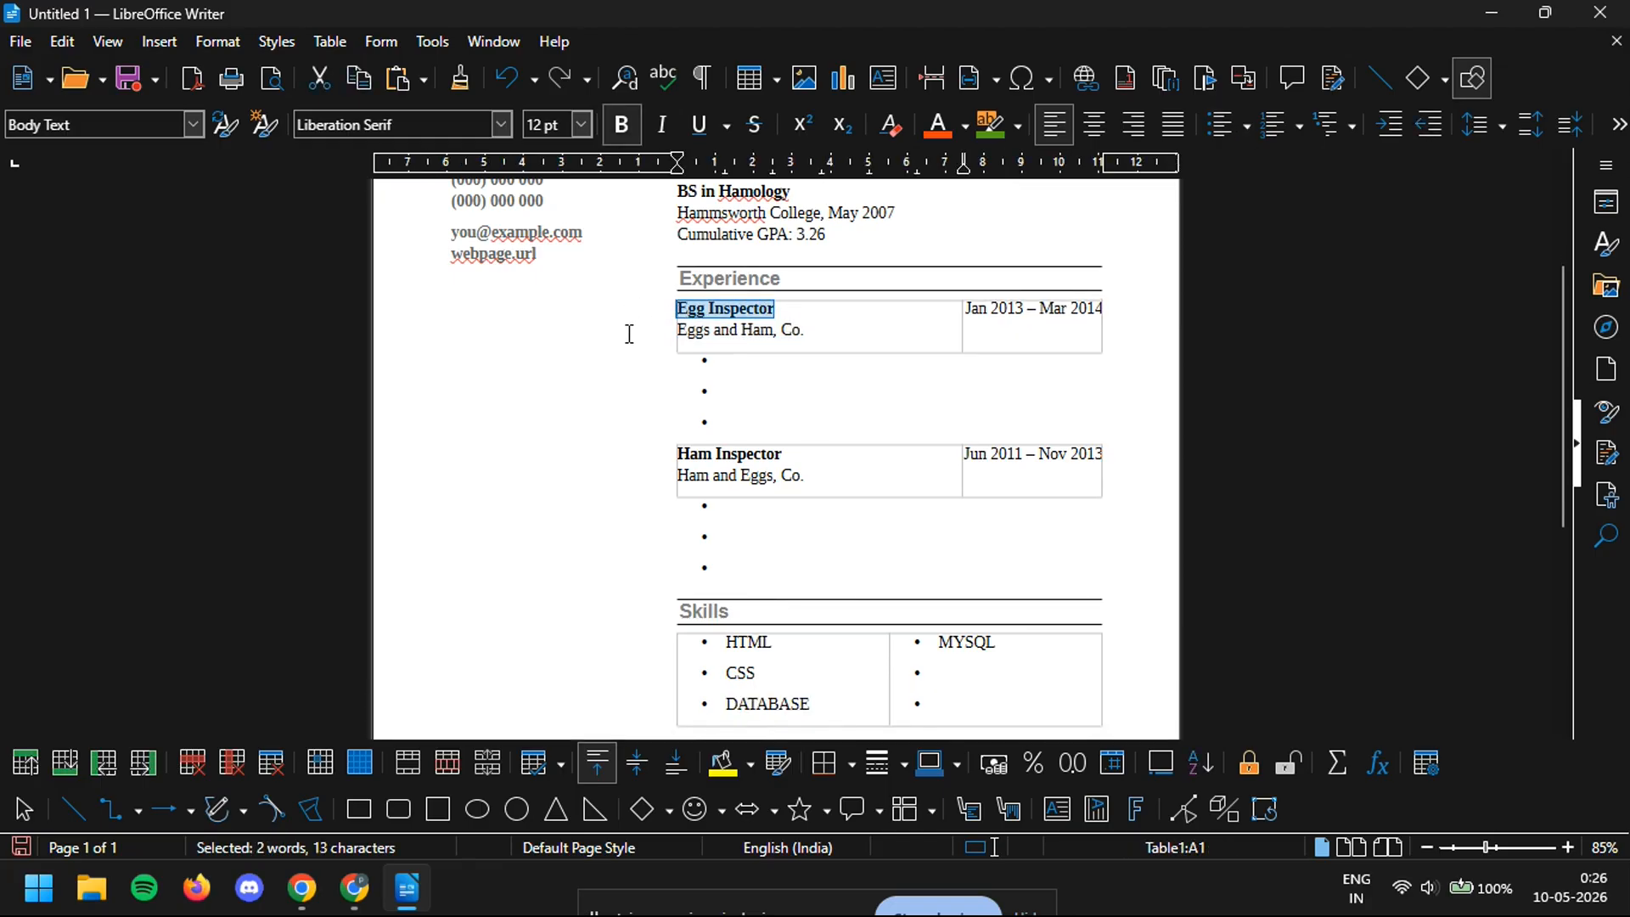
type("senior ")
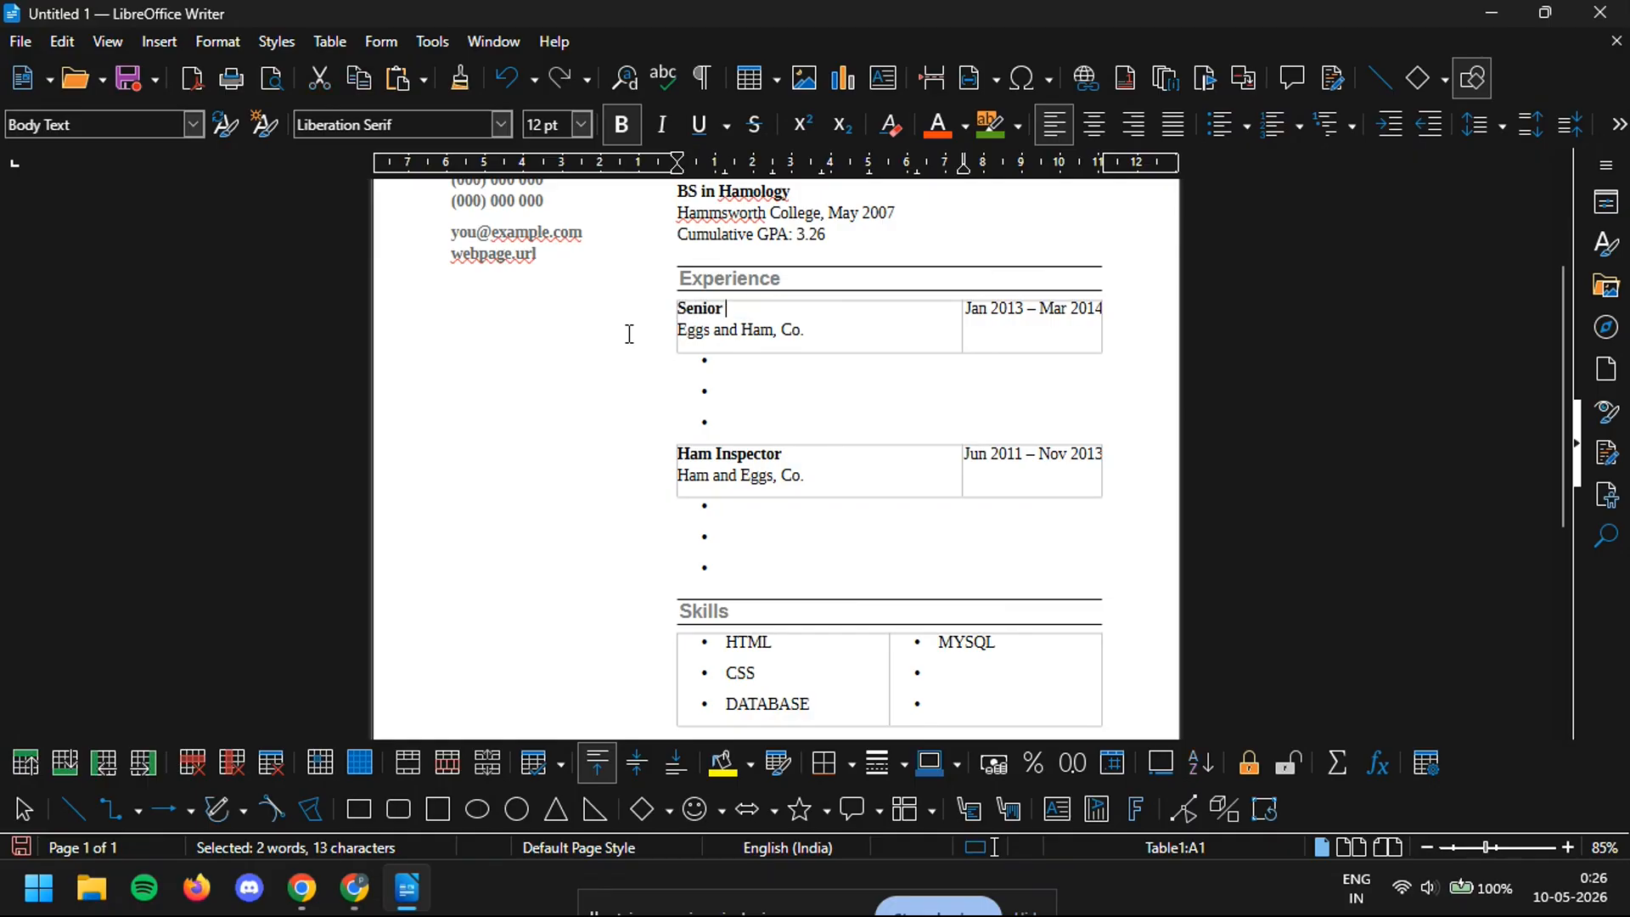
type("engi")
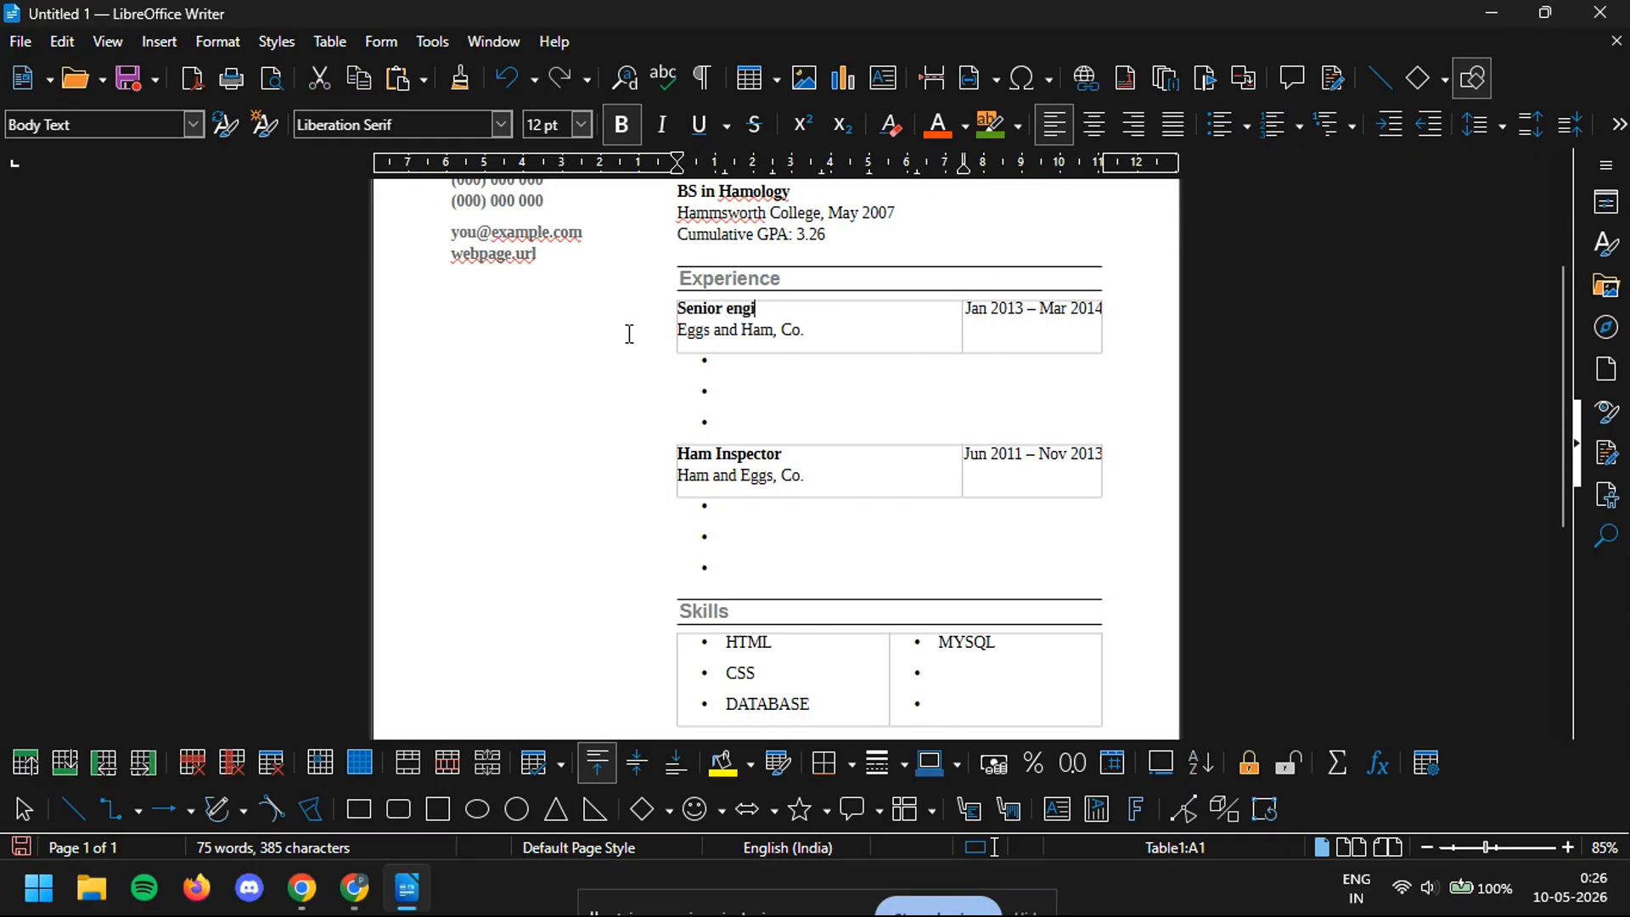
type("neer")
- Write 'Got 54% hike in retention on the main website' in the job's first bullet
left_click(751, 377)
left_click(801, 331)
left_click(780, 383)
left_click(765, 366)
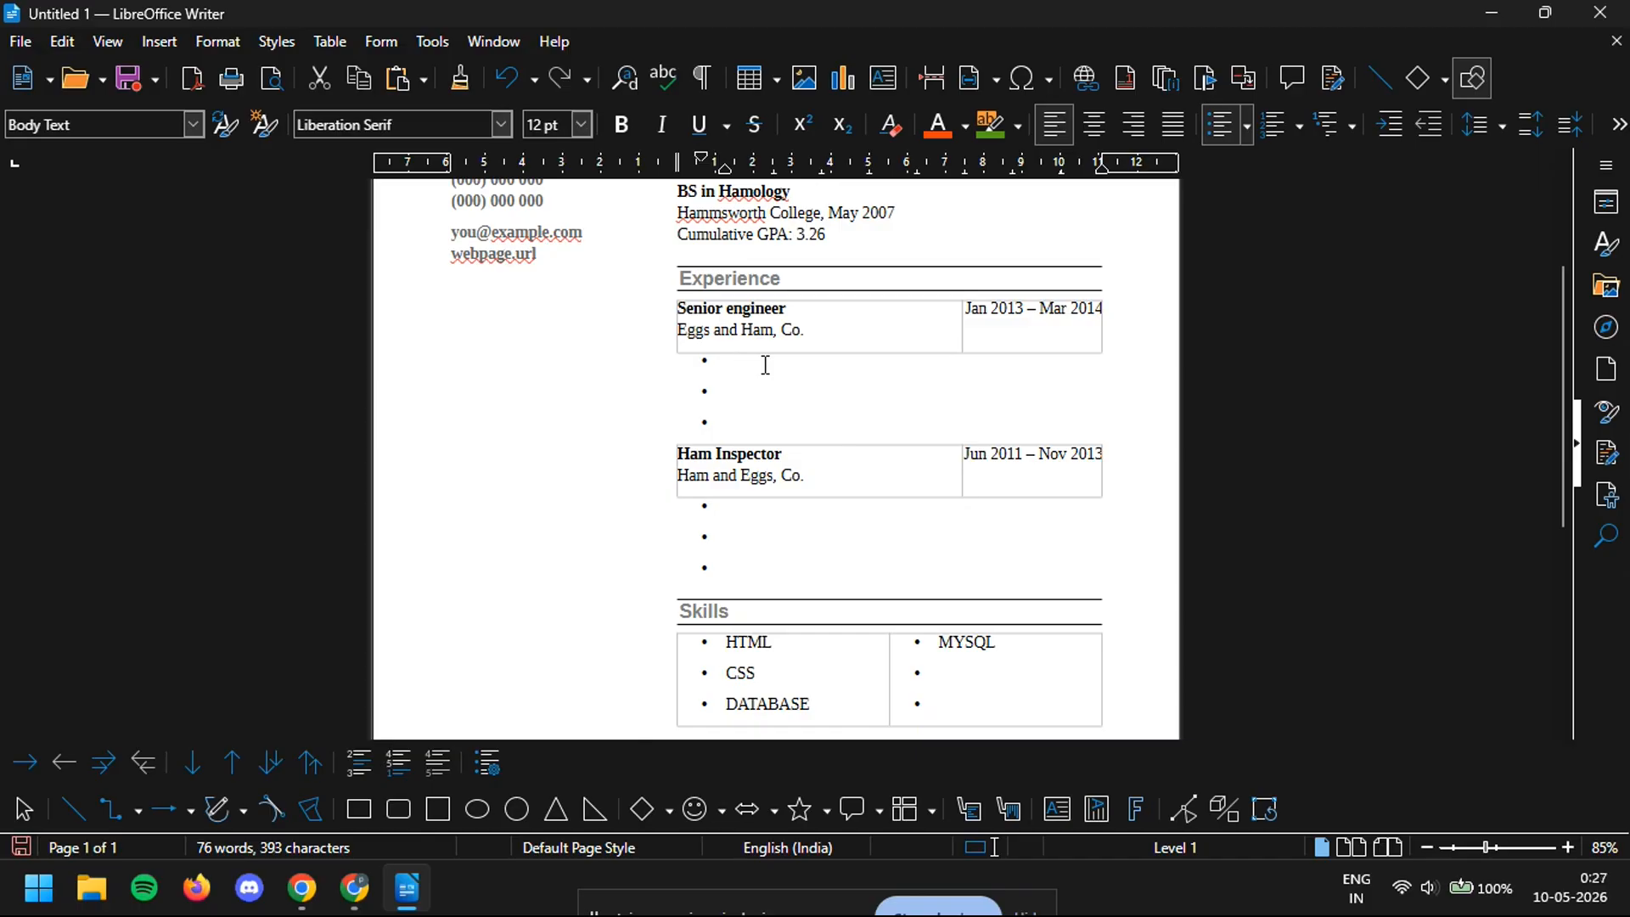
type("Got 54% hike")
type("in retention")
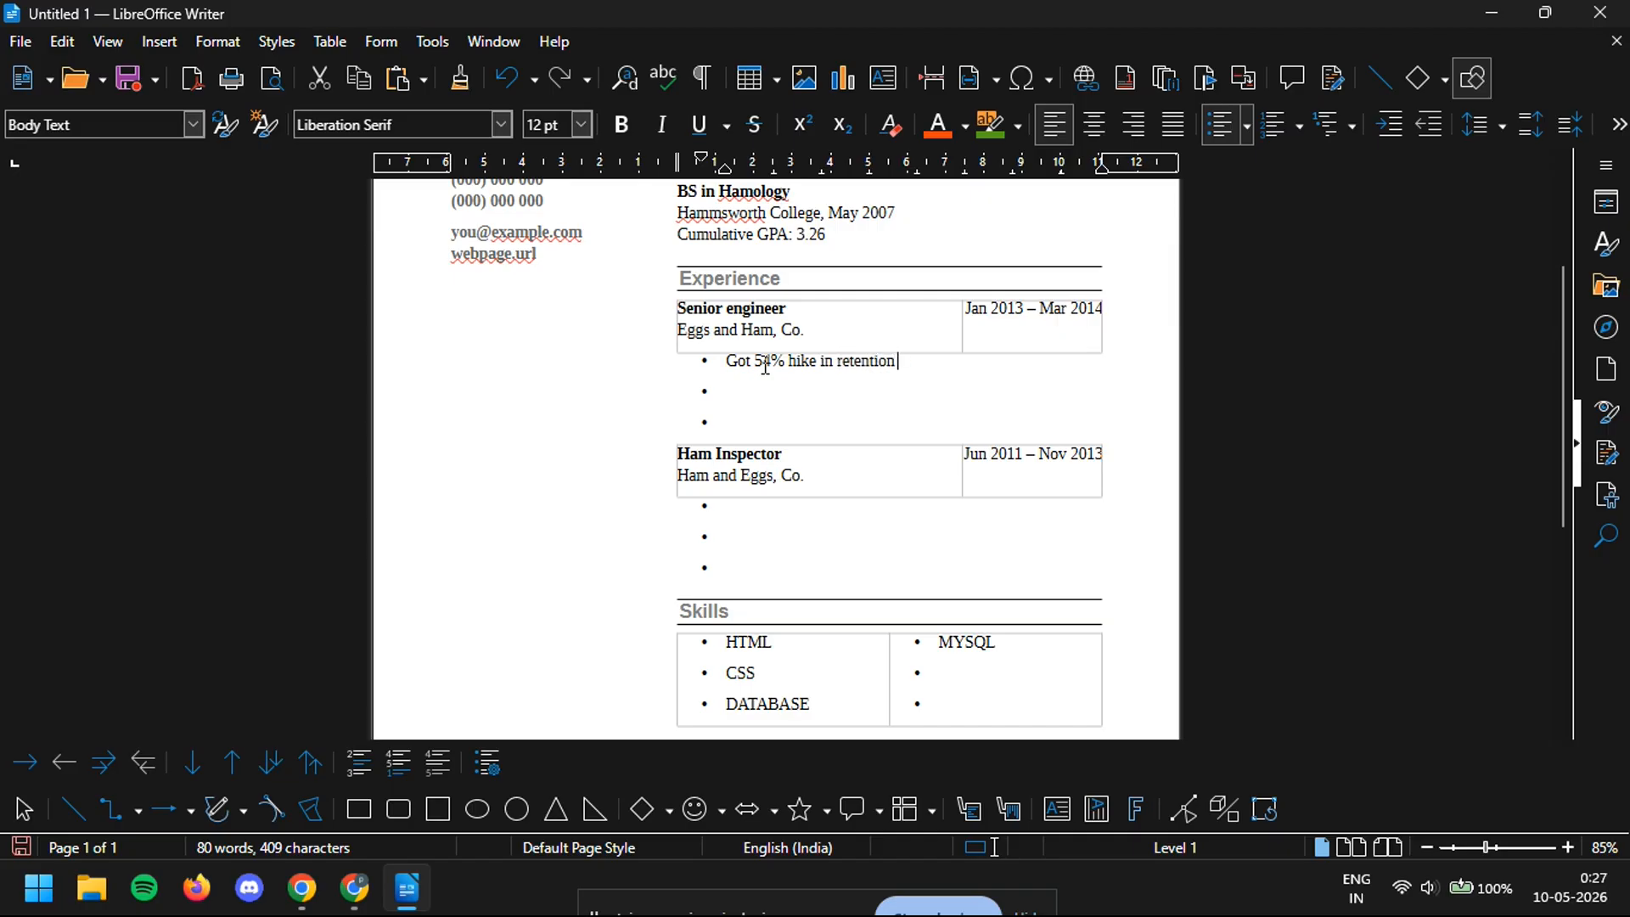
type(" on the main website")
scroll(944, 494, "up", 3)
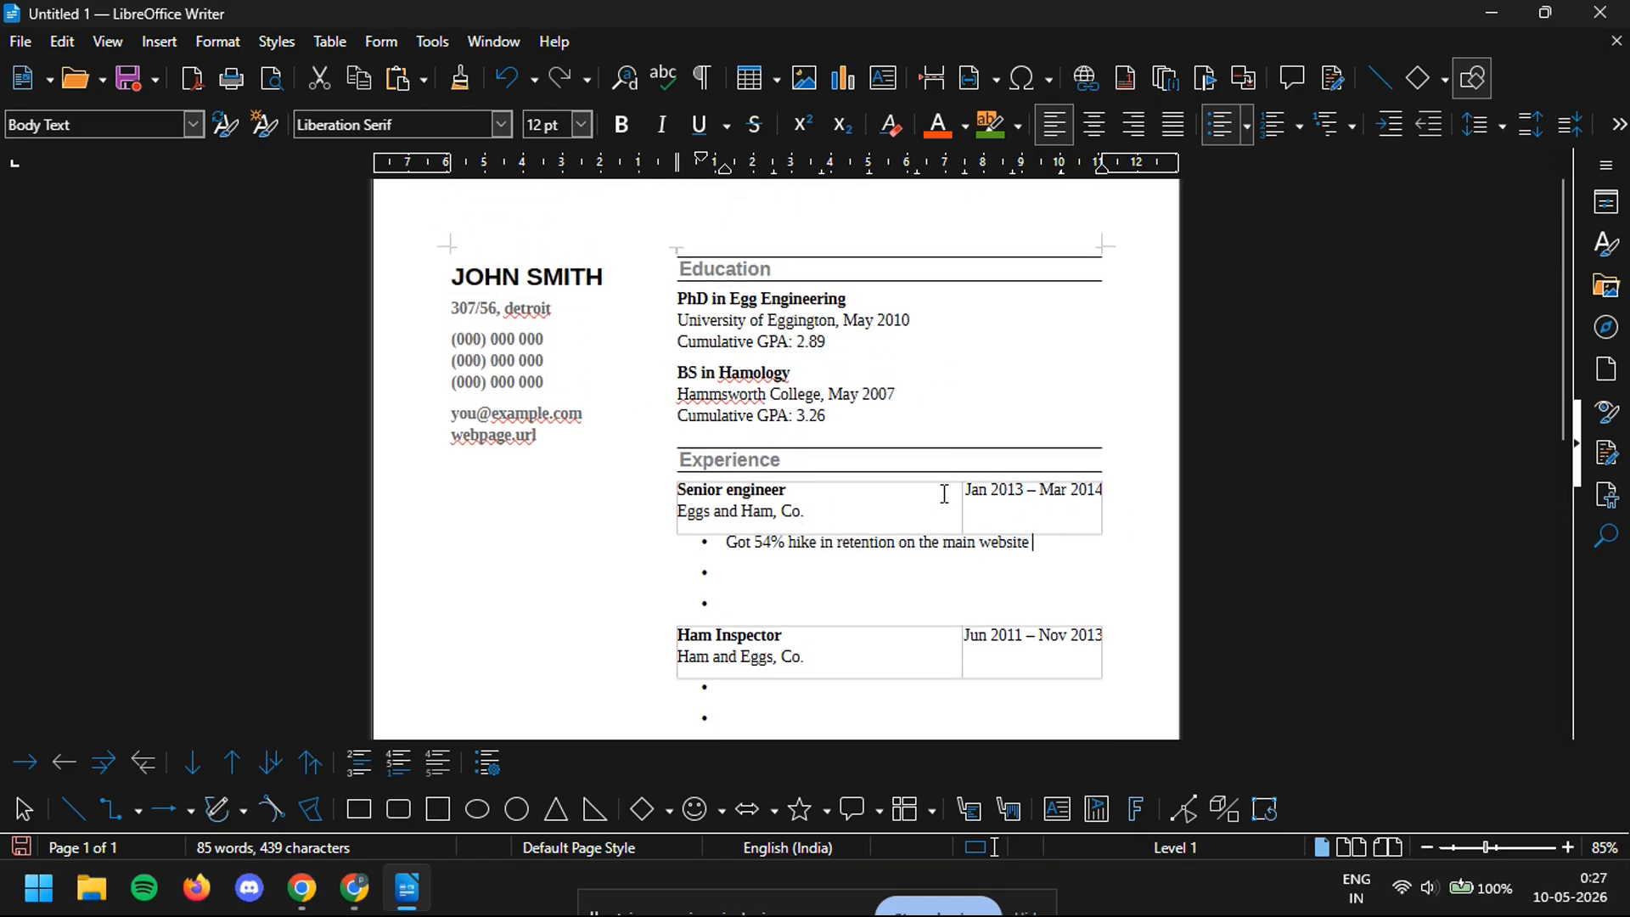
- Replace 'Hamology' with 'datascience' and 'Egg' with 'computer' in the Education degrees
left_click(831, 416)
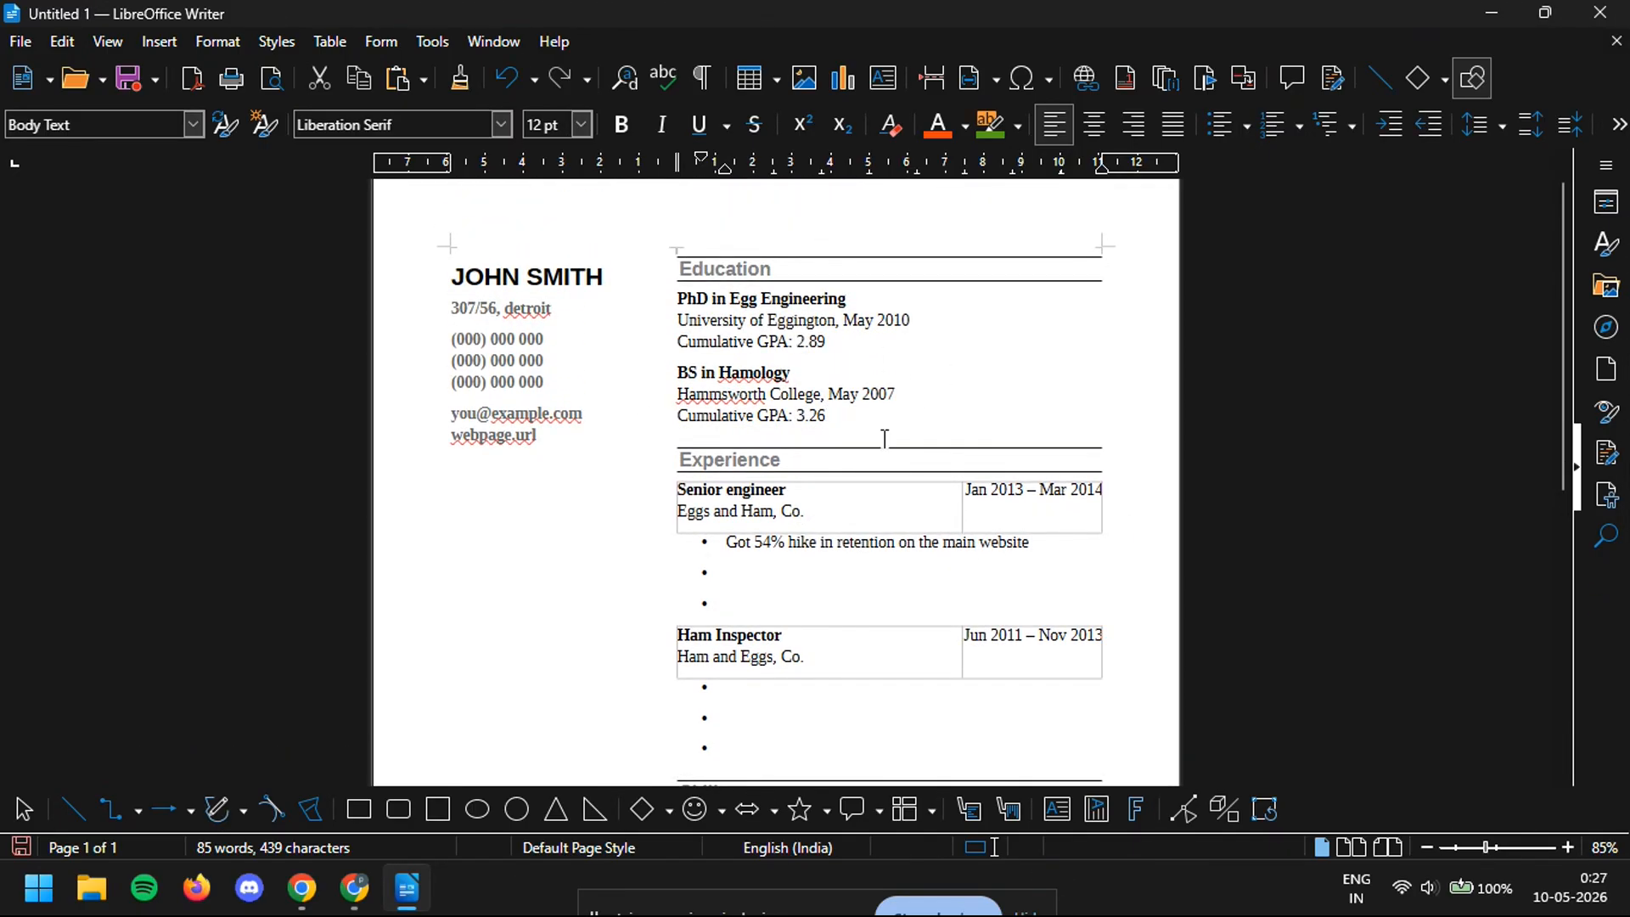
left_click_drag(790, 374, 719, 372)
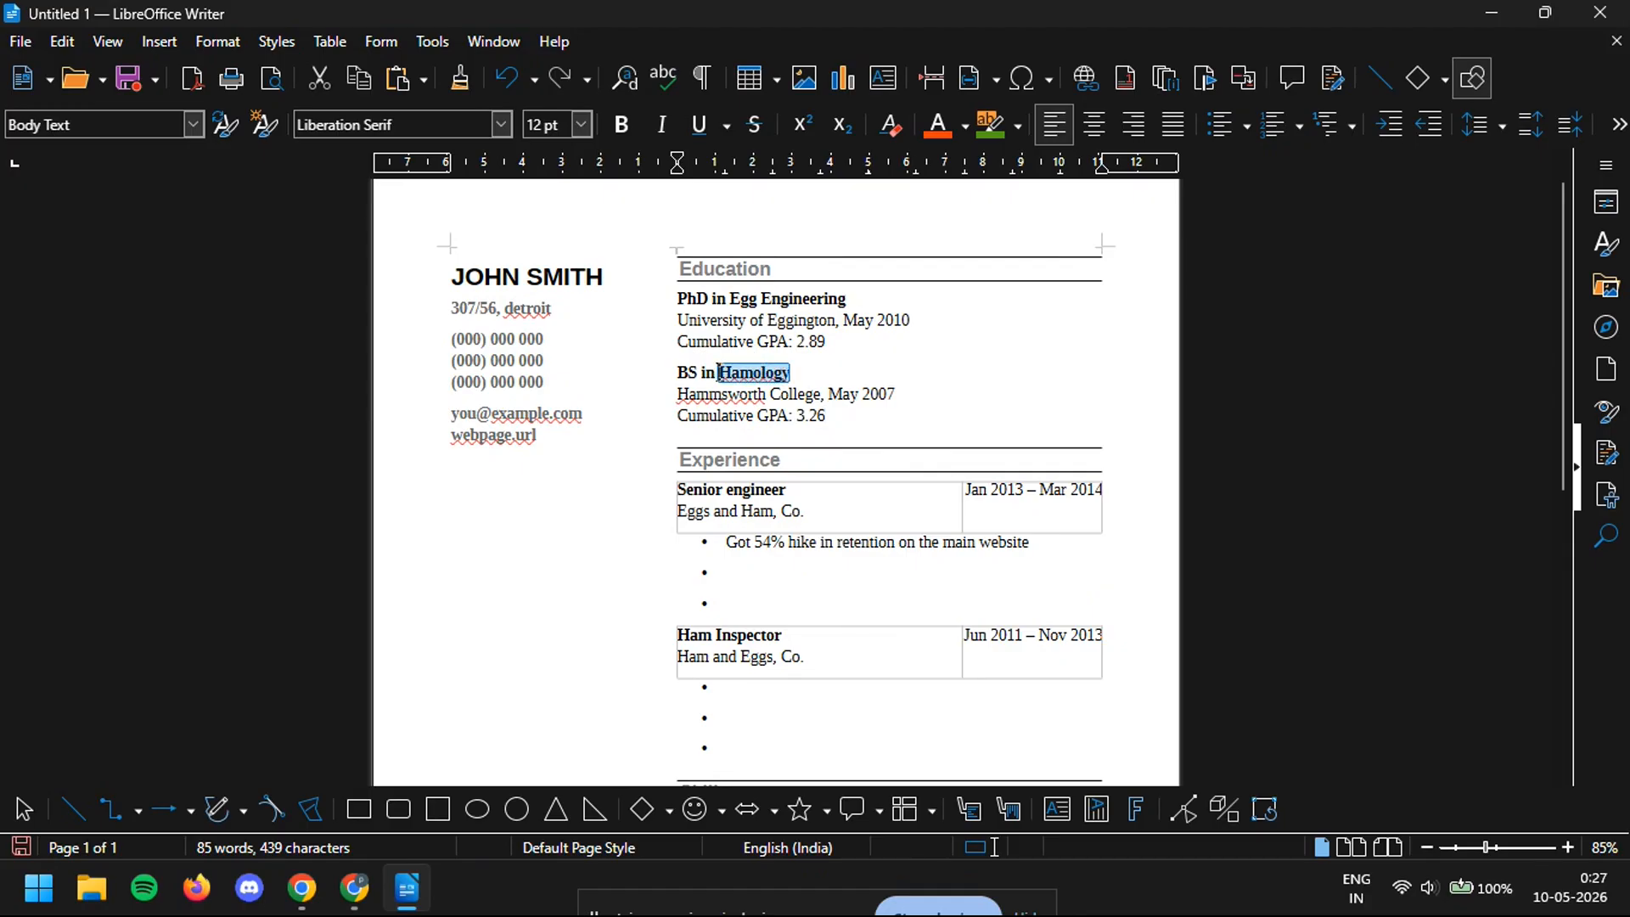
type("da")
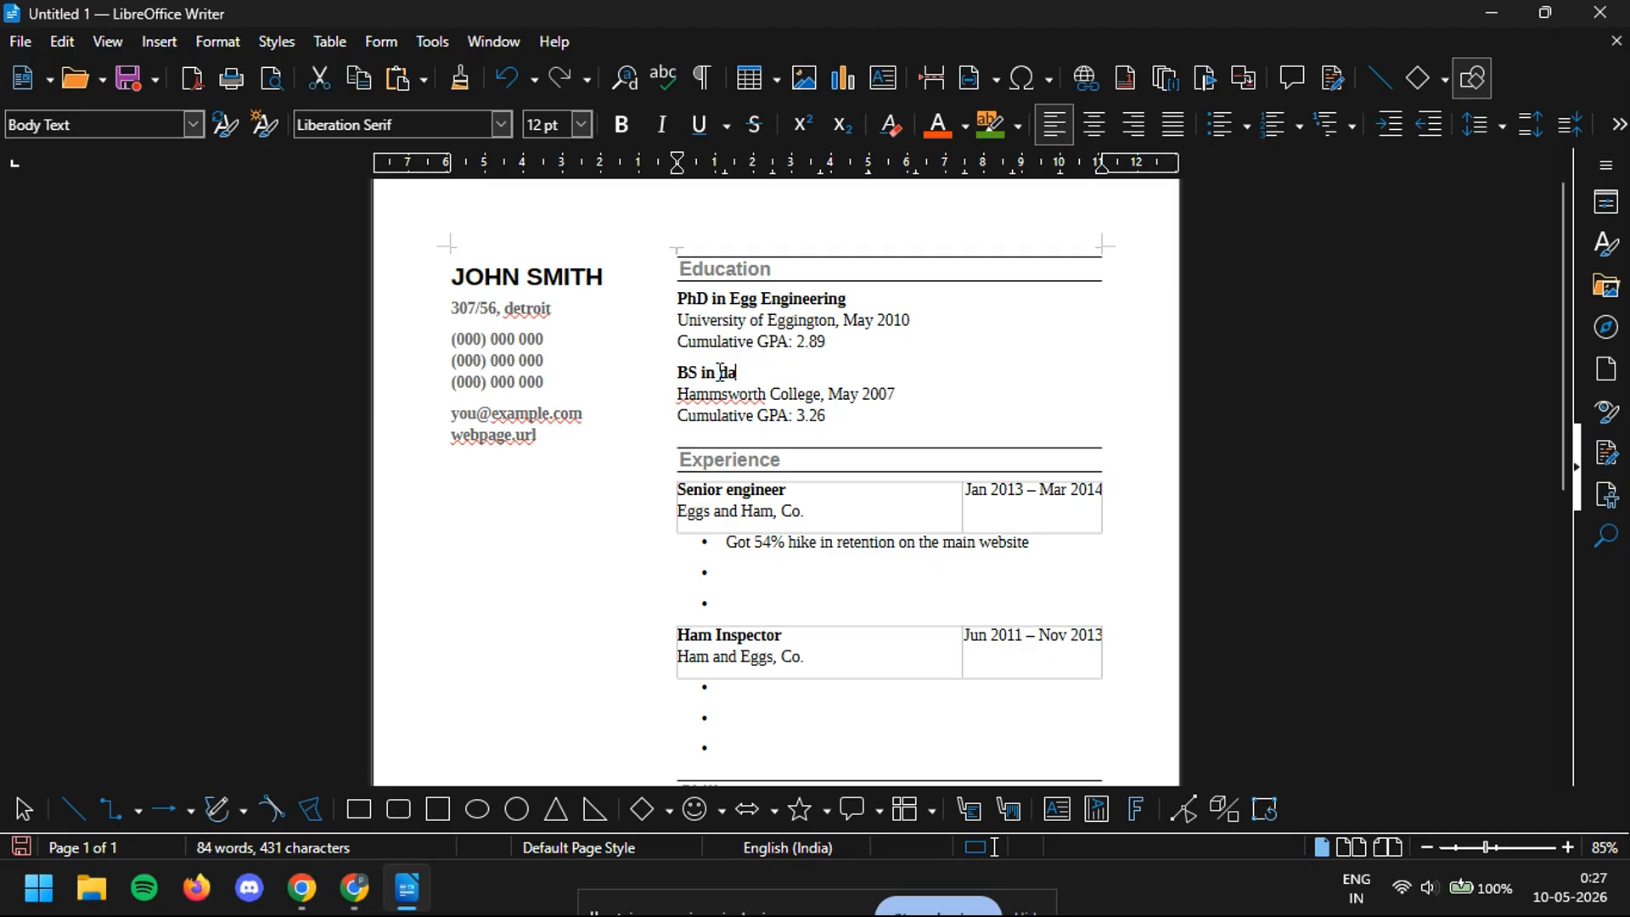
type("tascience")
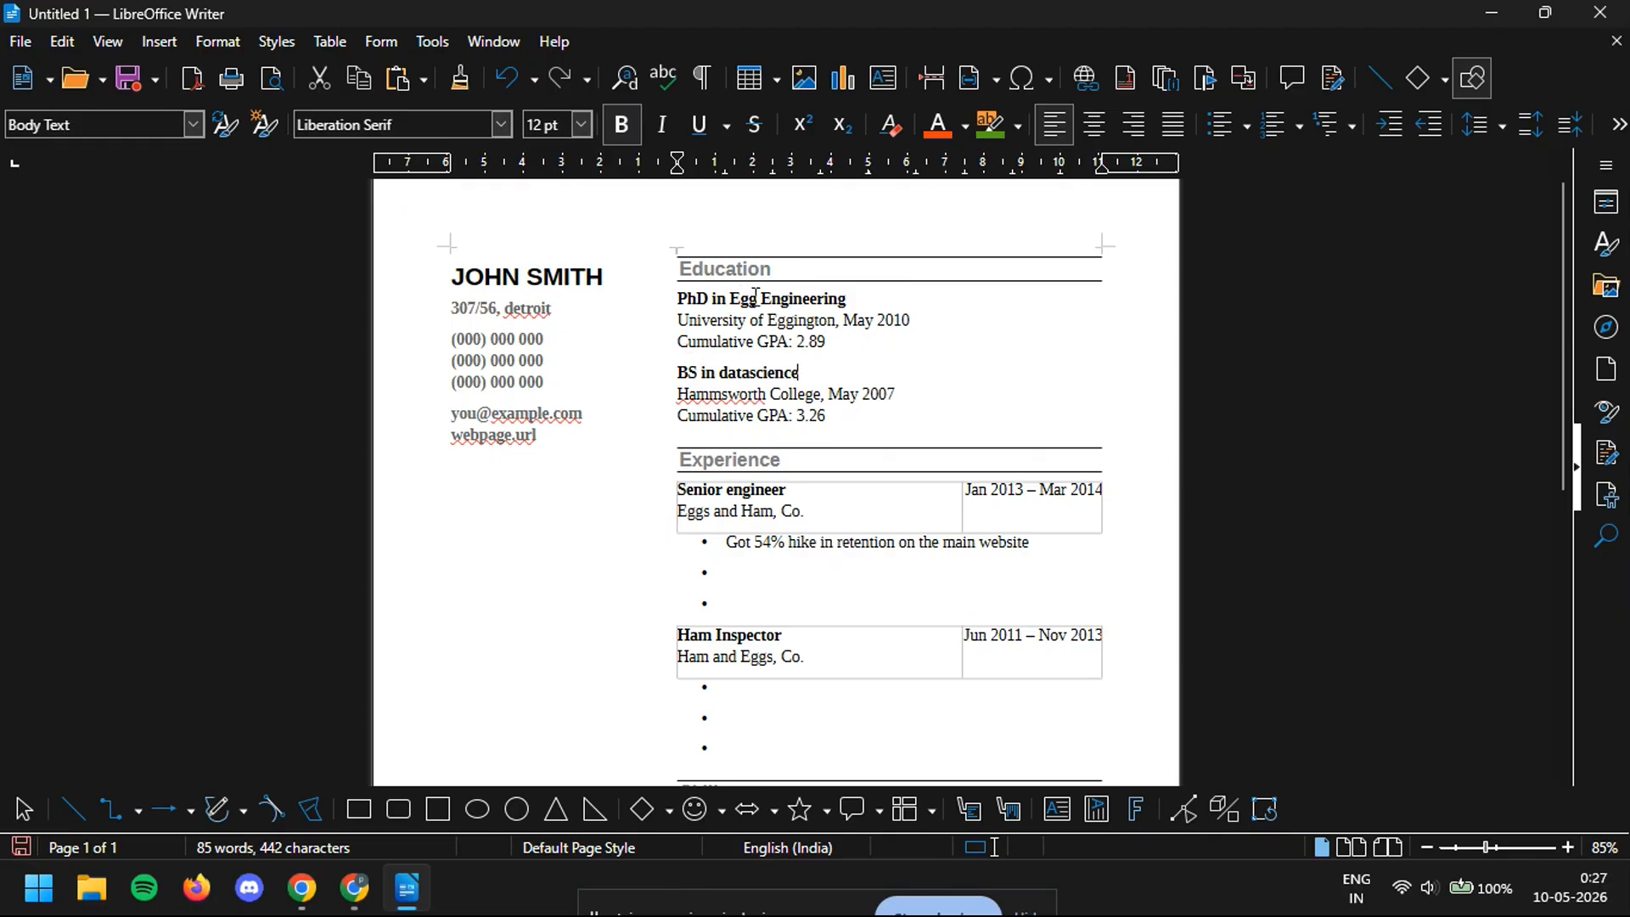
left_click_drag(756, 296, 735, 292)
type("computer")
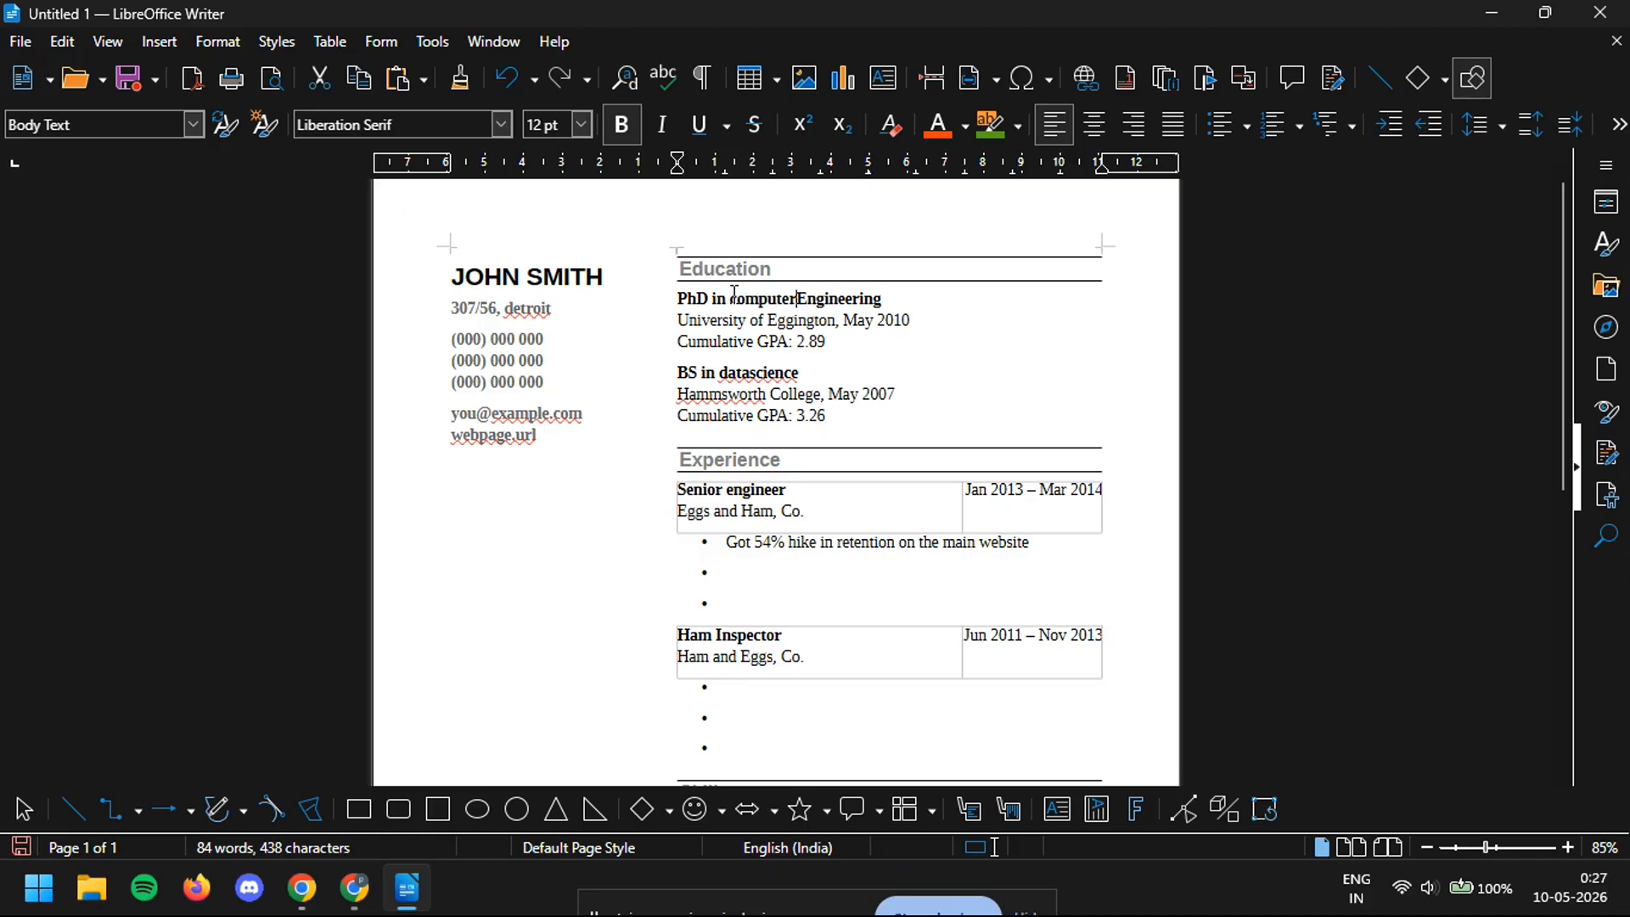
- Capitalize the new degree words to 'Computer' and 'Datascience'
left_click(734, 297)
key("BackSpace")
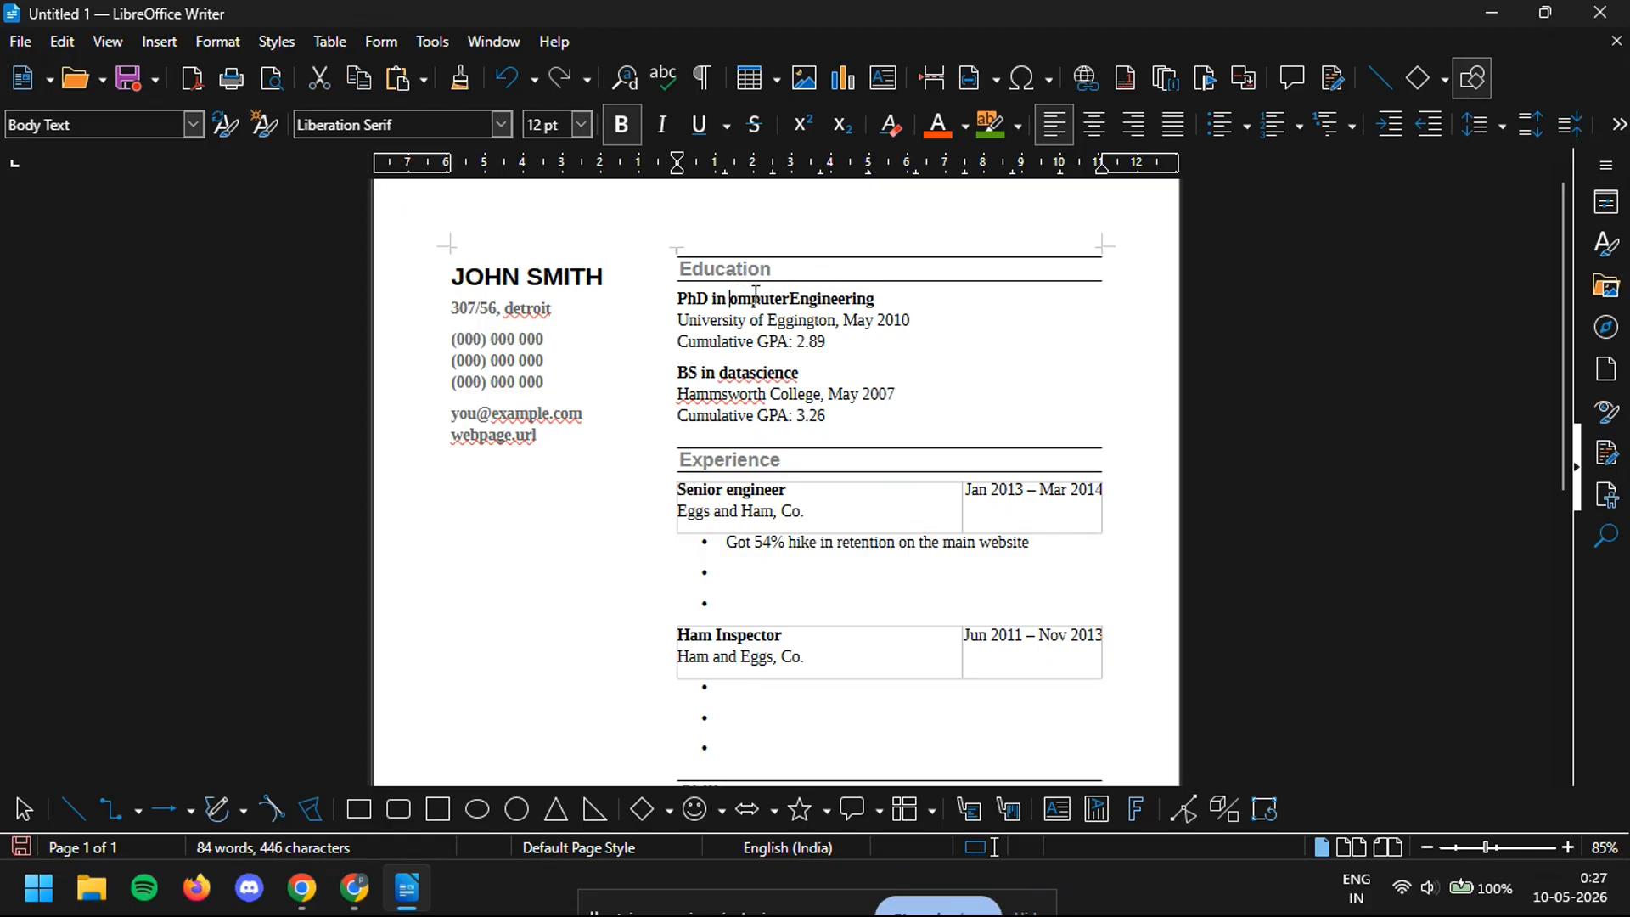
type("C")
left_click(892, 390)
scroll(699, 249, "up", 1)
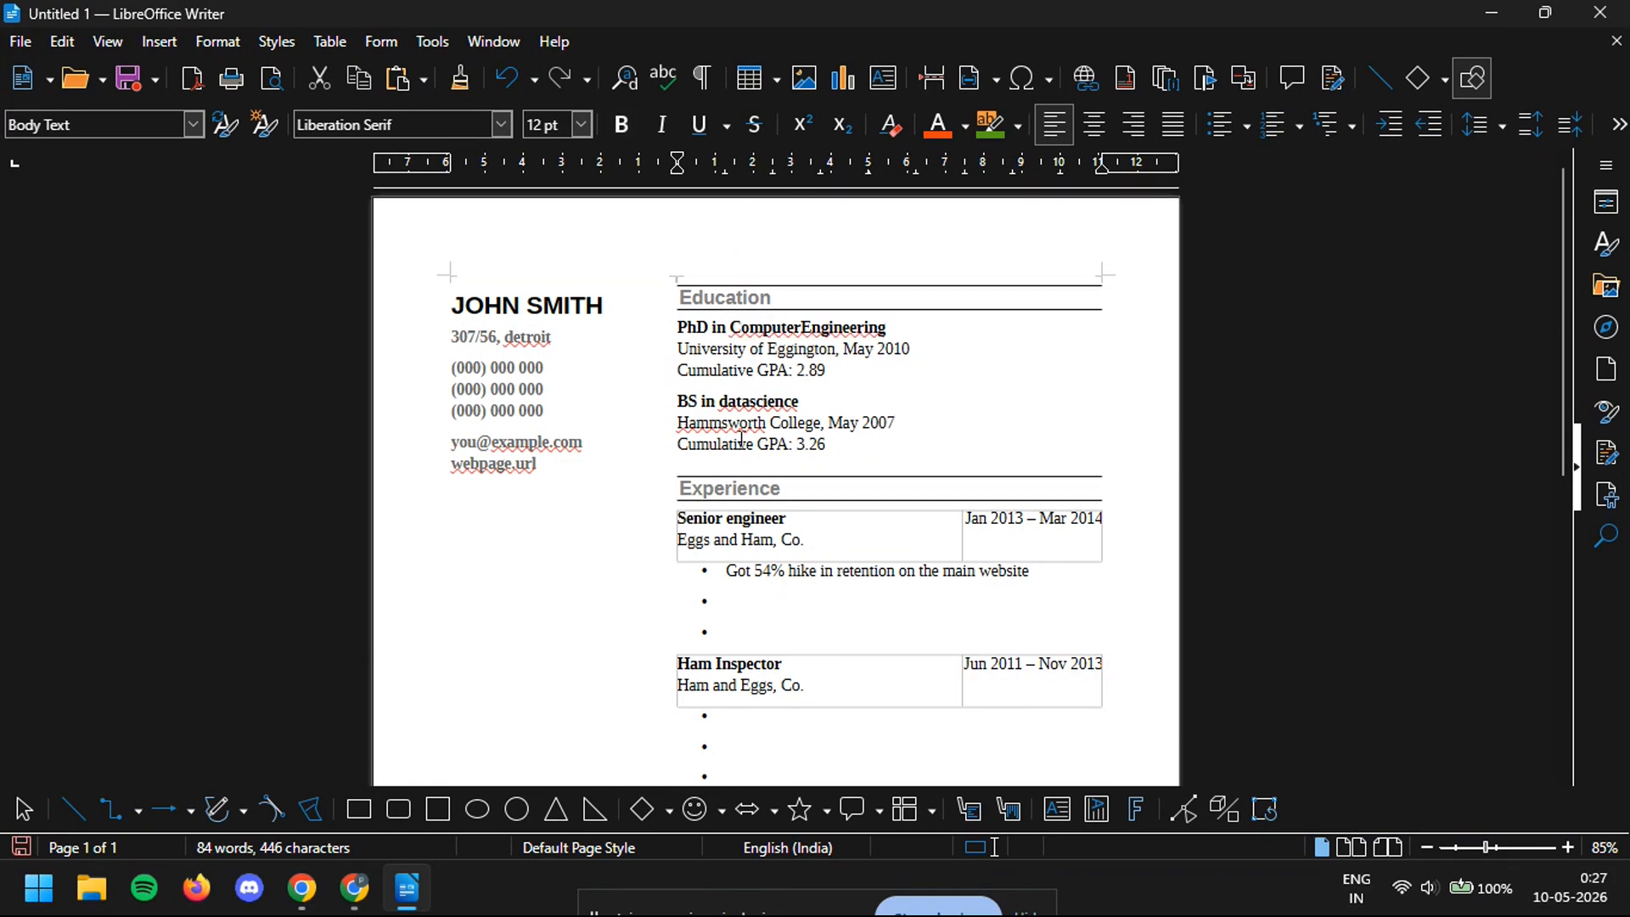
key("BackSpace")
type("D")
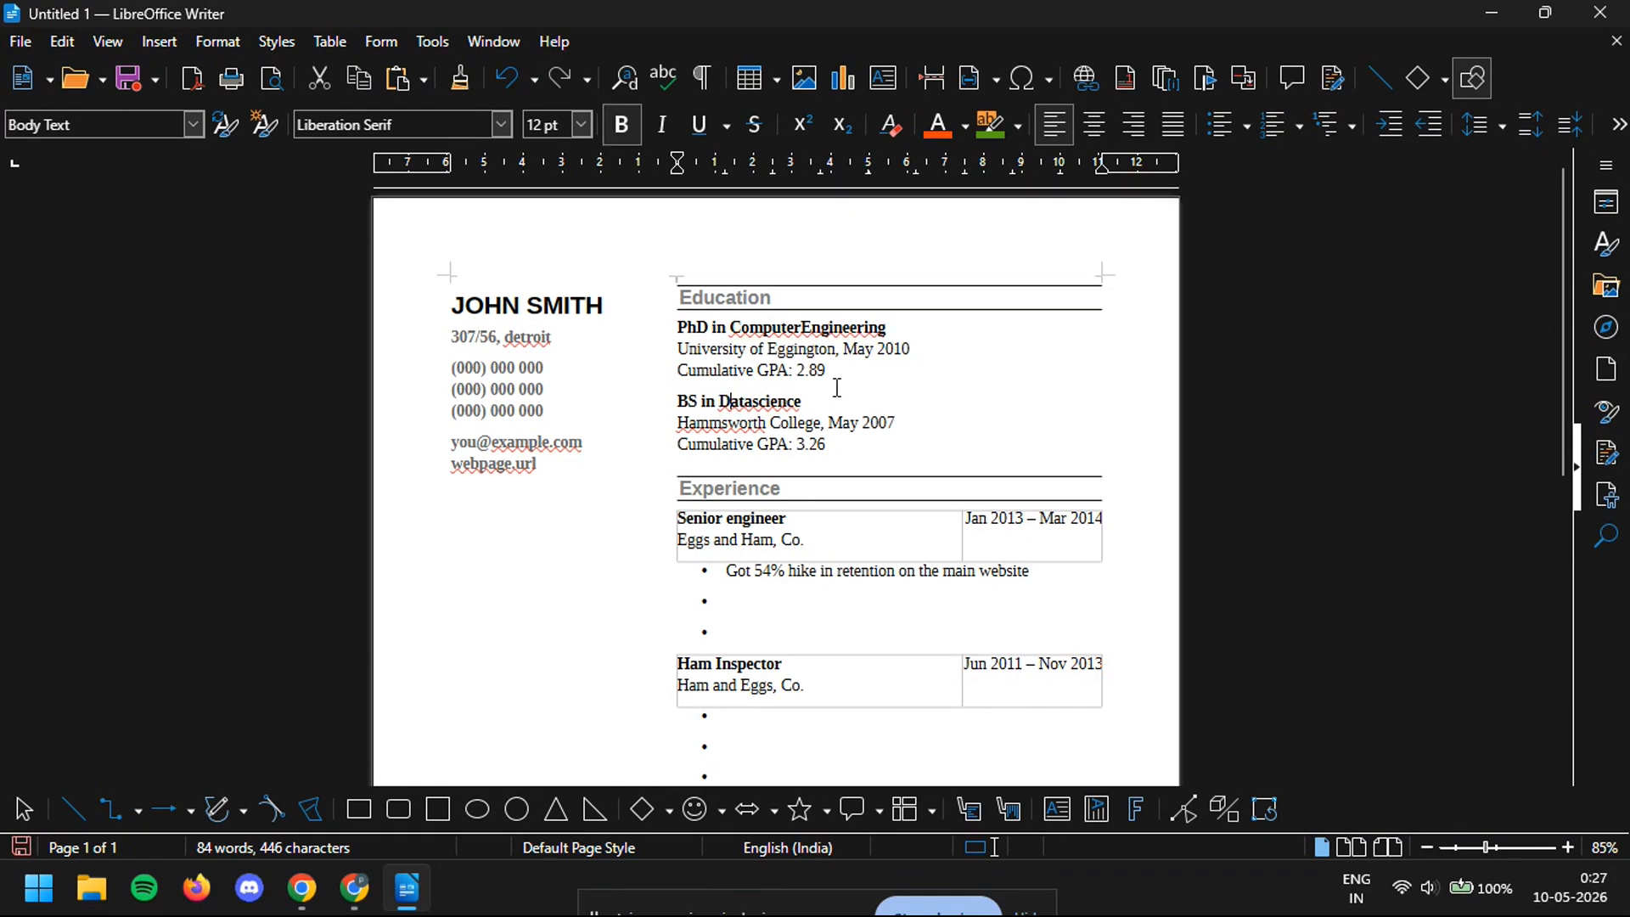
scroll(995, 425, "down", 7)
scroll(939, 375, "down", 2)
scroll(939, 374, "up", 7)
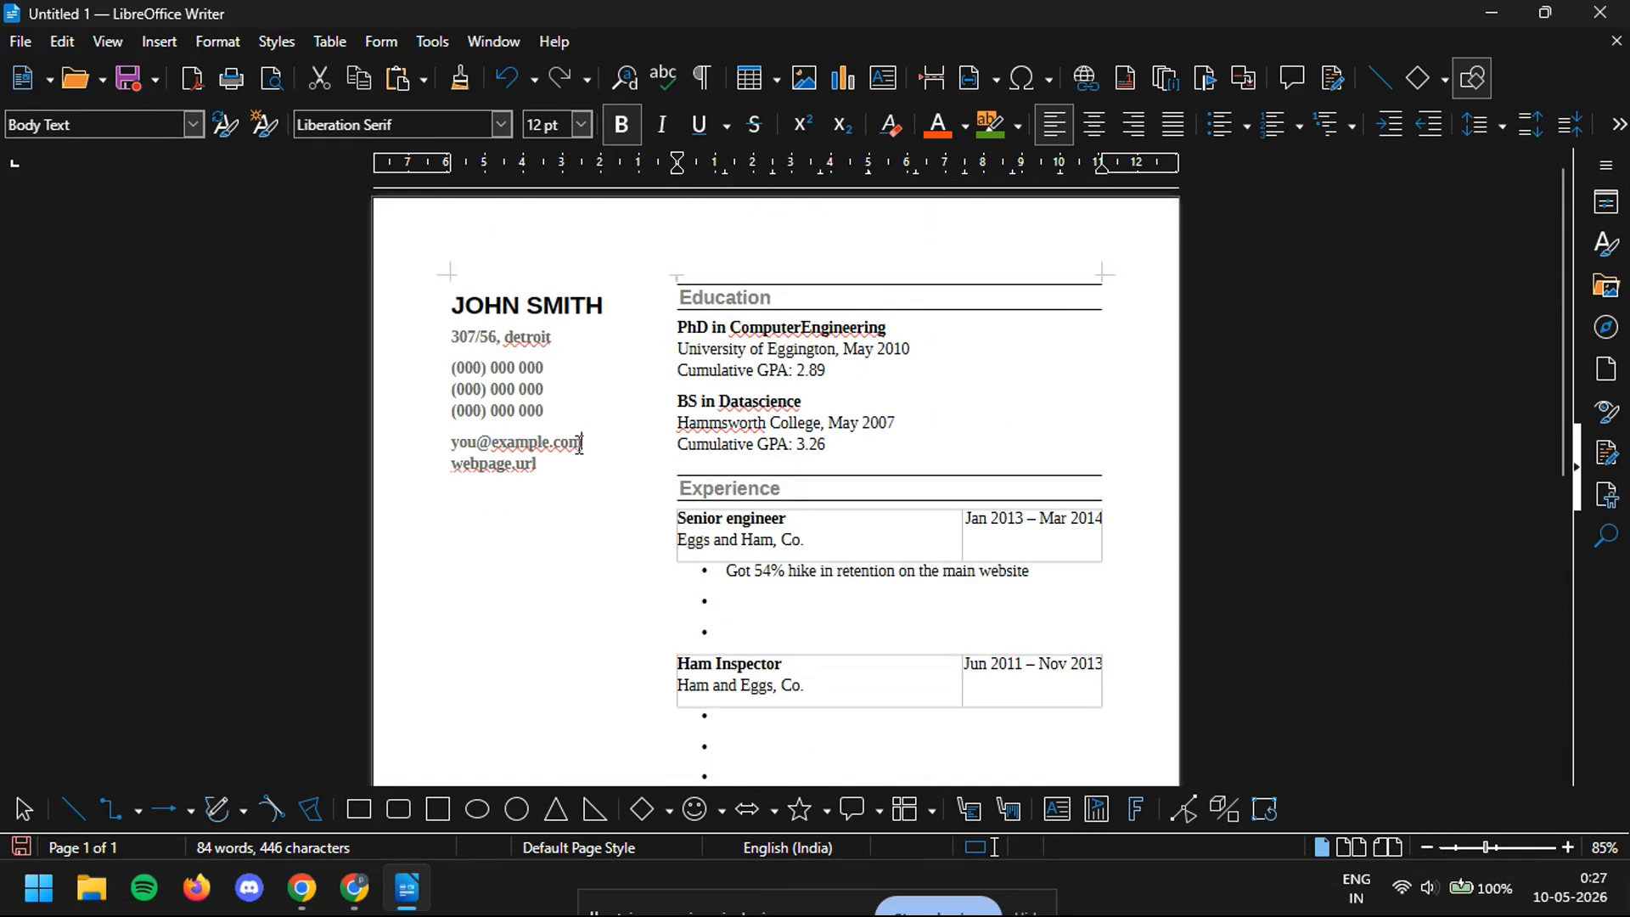
- Replace the placeholder e-mail with a Gmail address and webpage.url with a portfolio address
left_click_drag(583, 442, 438, 448)
type("EXAMPLE")
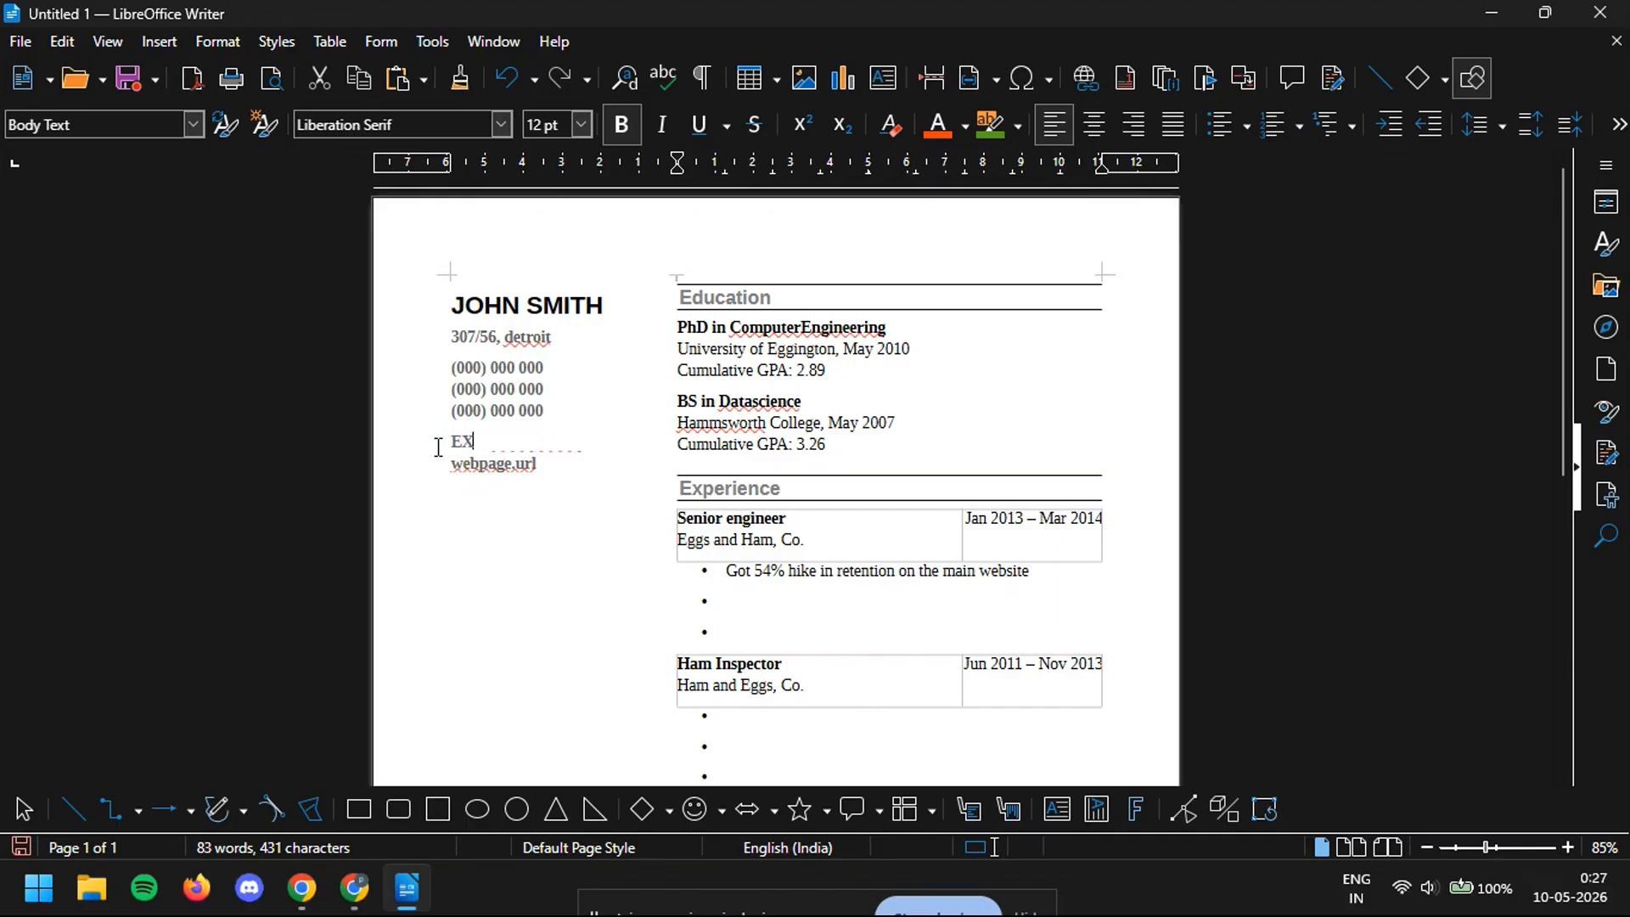
key("BackSpace")
key("BackSpace")
key("BackSpace")
key("BackSpace")
key("BackSpace")
key("BackSpace")
type("xample@gmail.com")
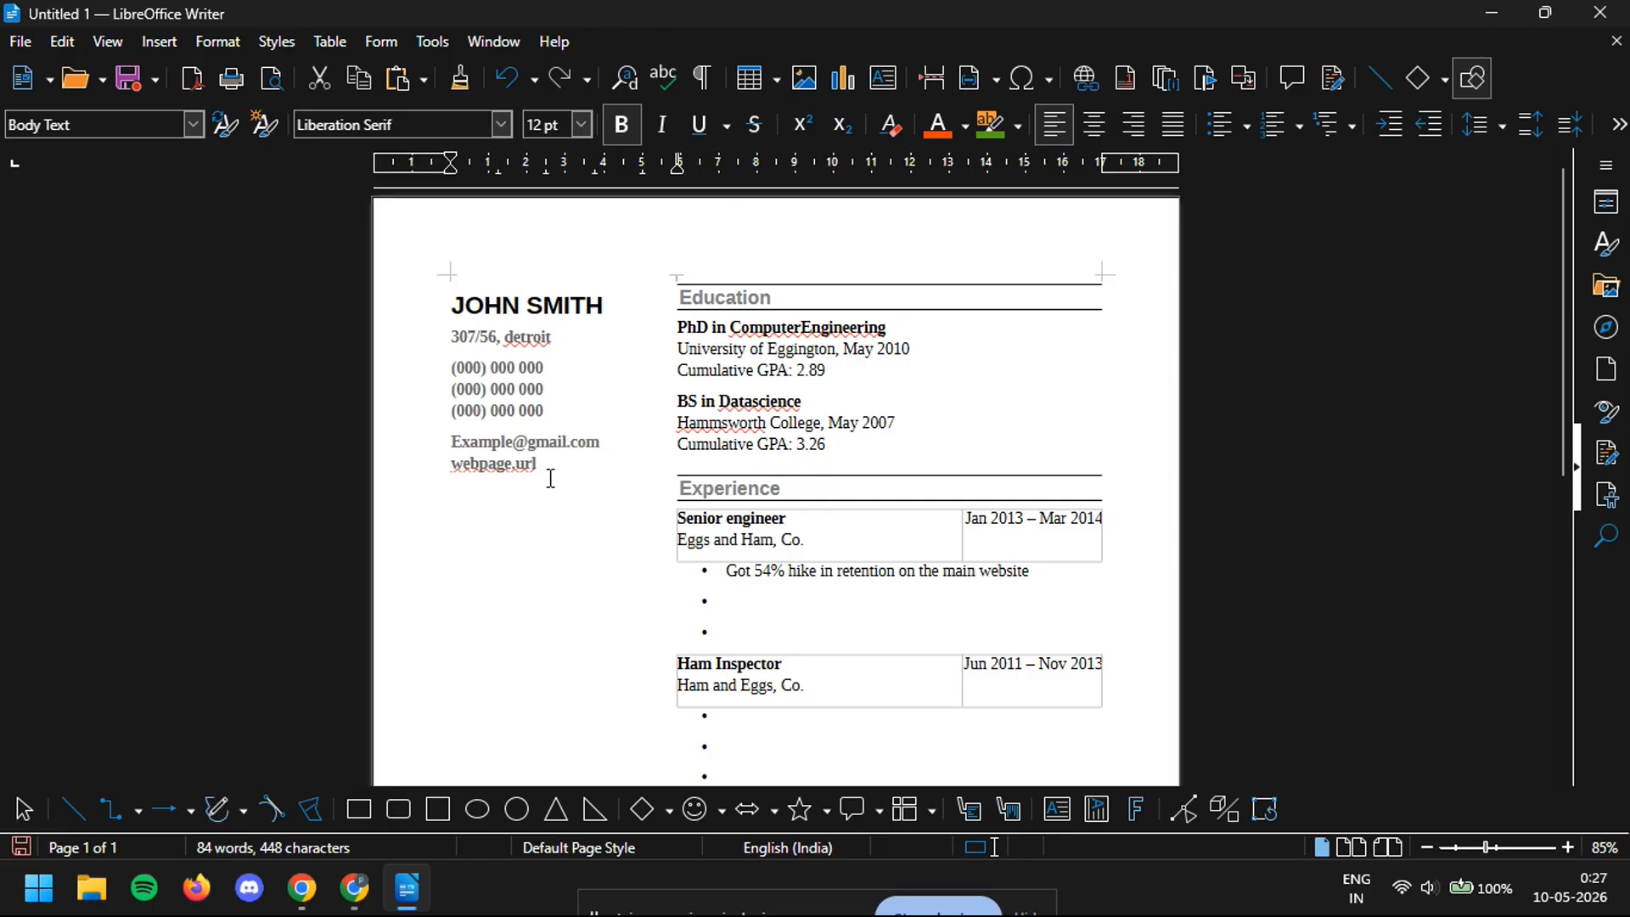
left_click_drag(539, 464, 471, 463)
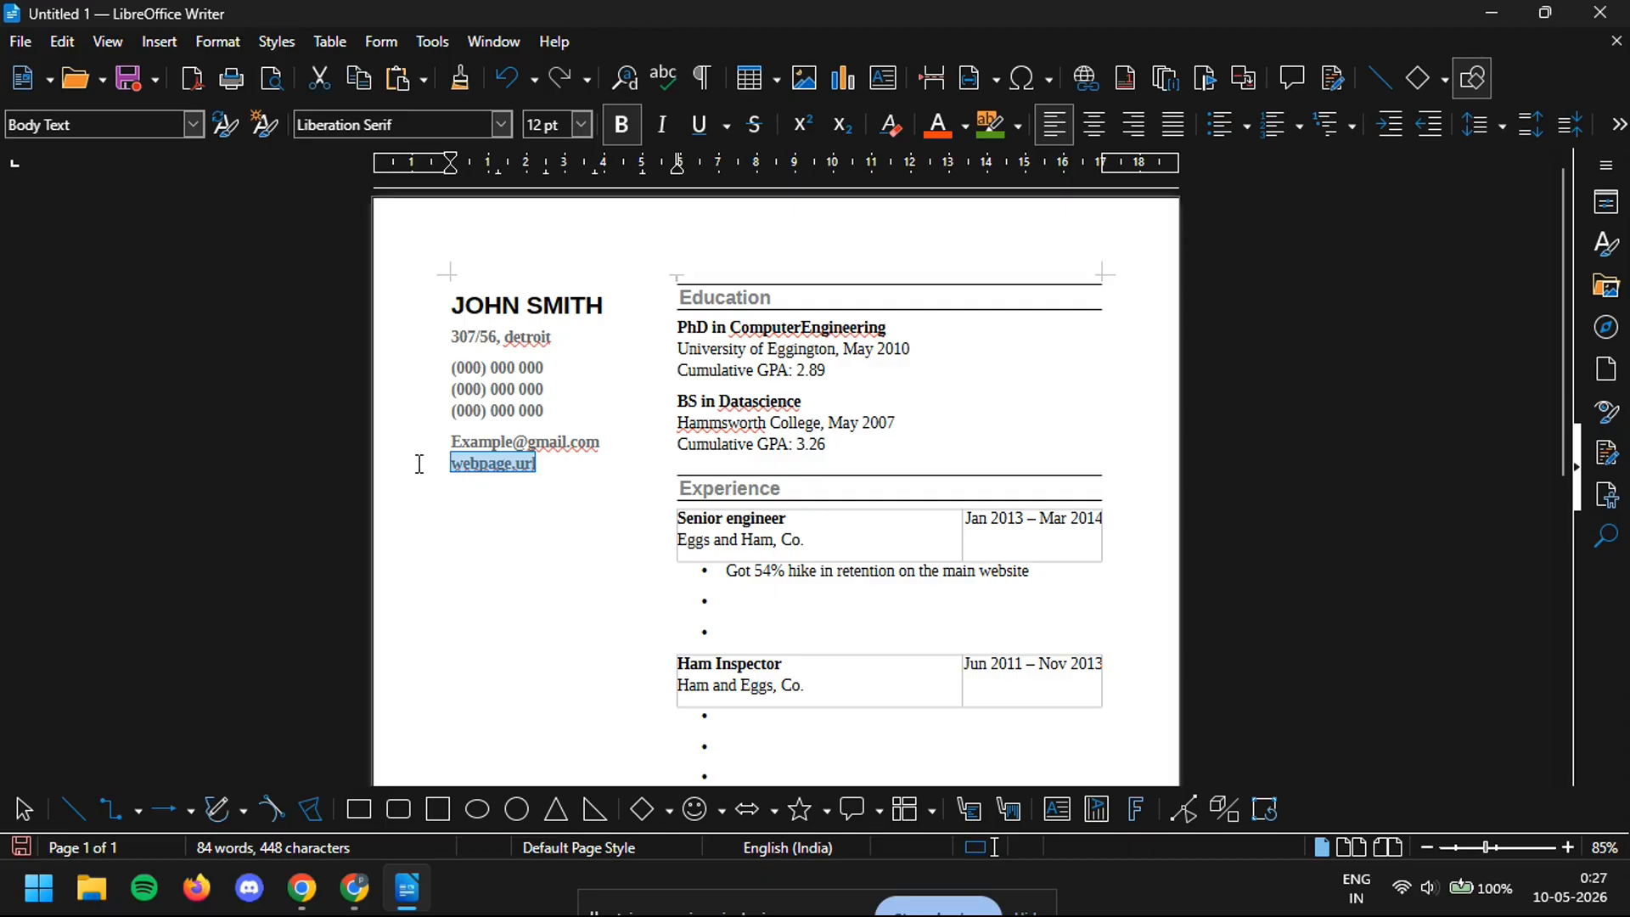
type("john.p")
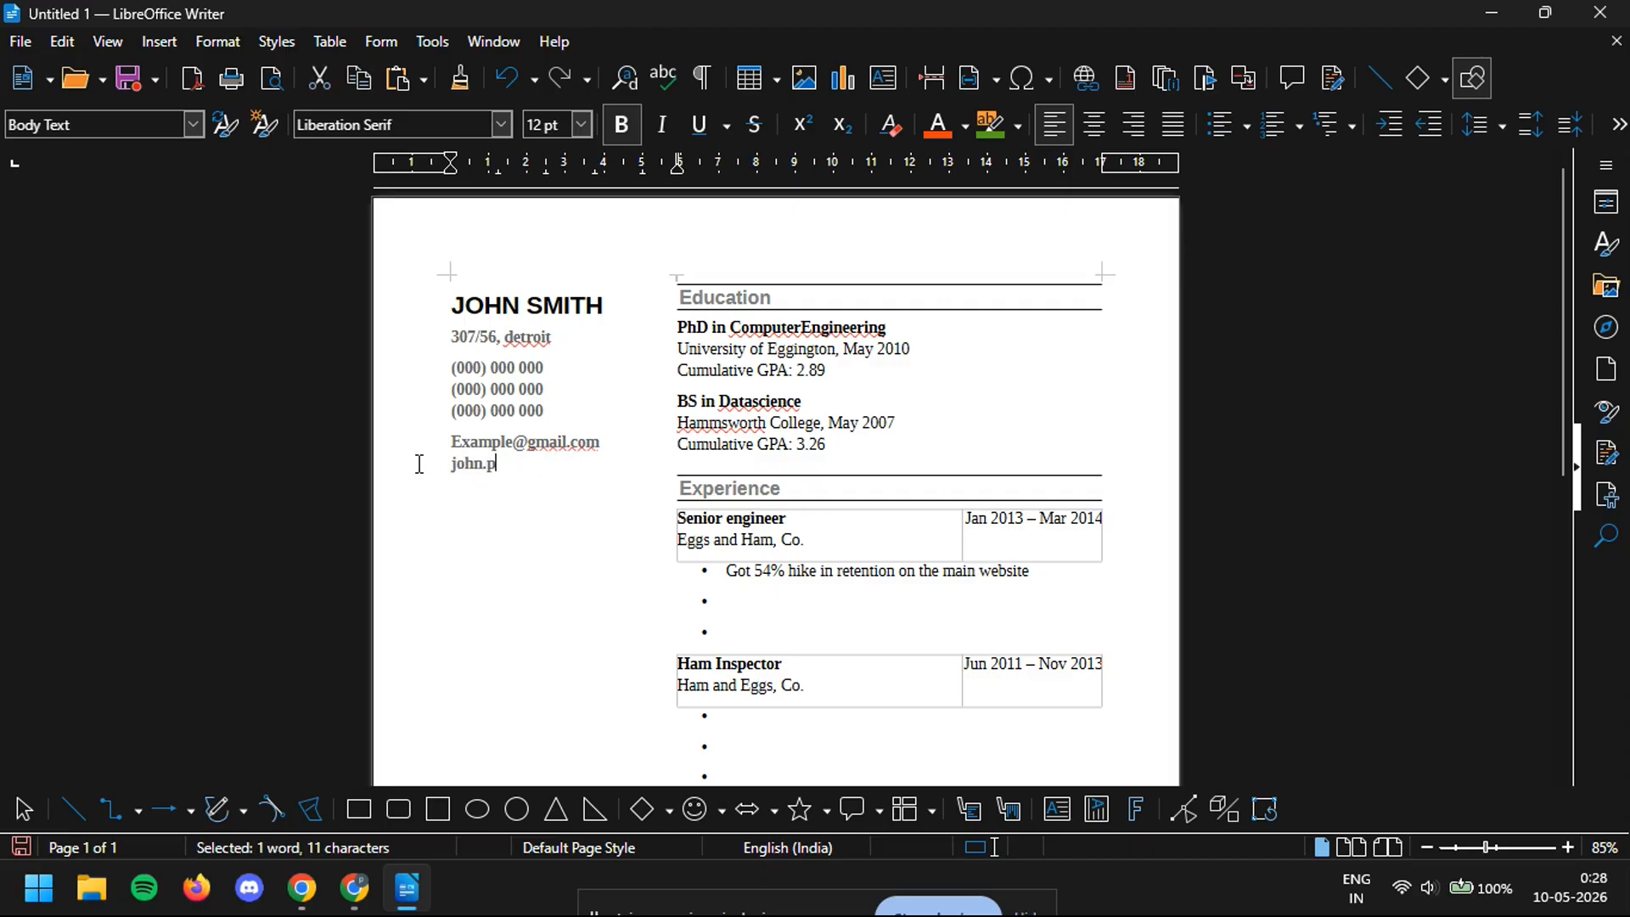
type("or")
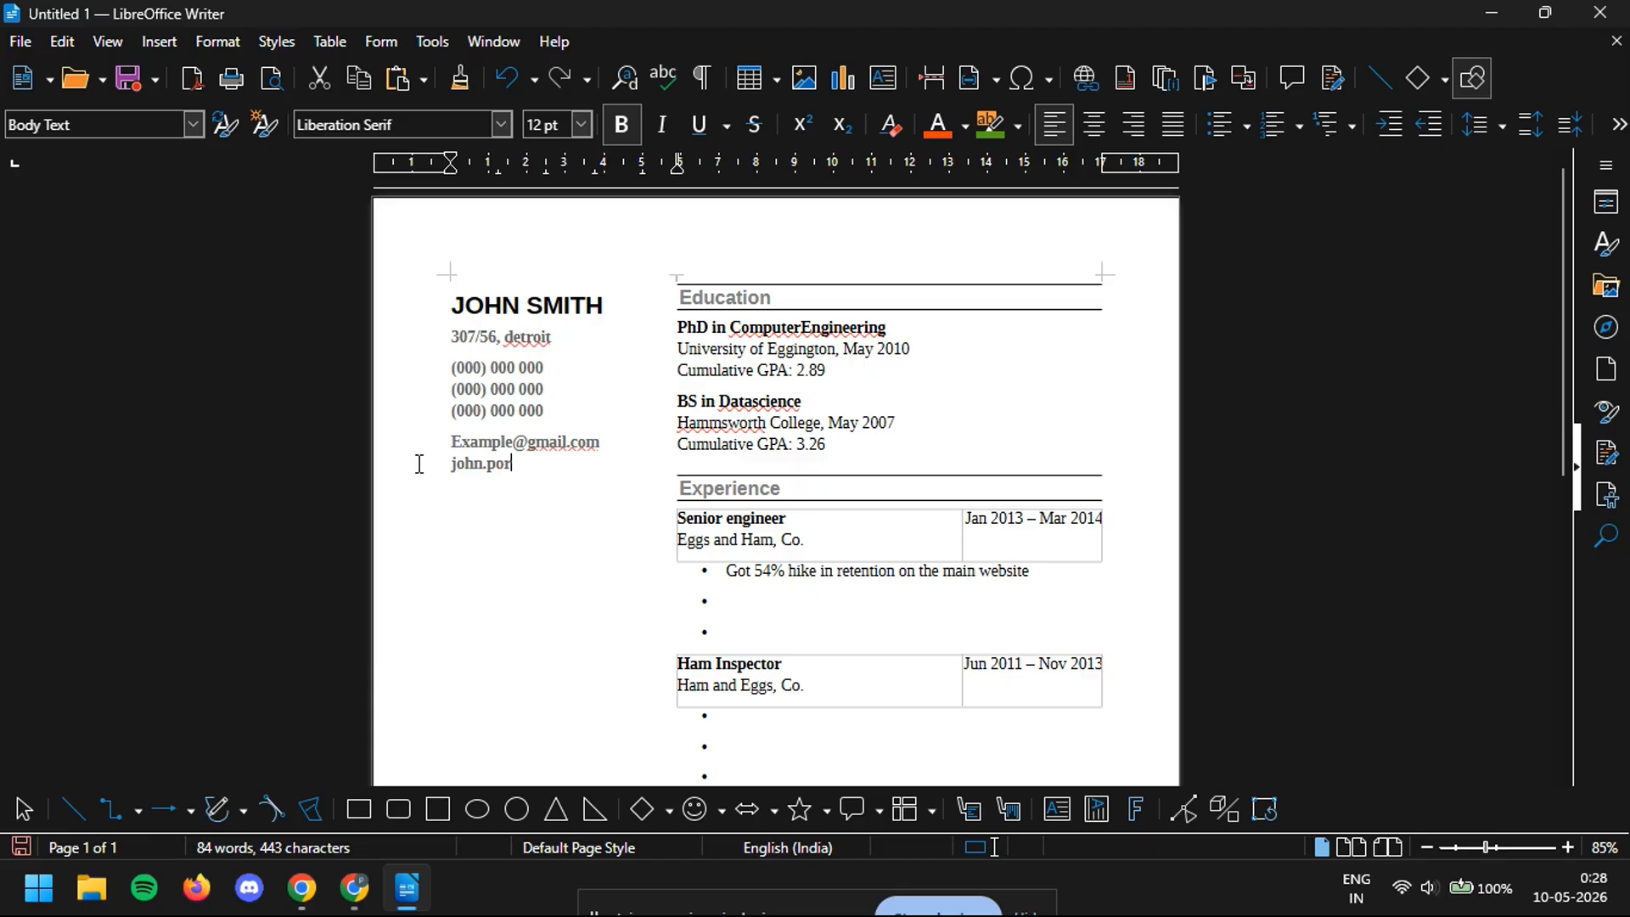
type("tfoilio.com")
- Save the resume to the Desktop as resume.odt in ODF Text Document format
left_click(20, 41)
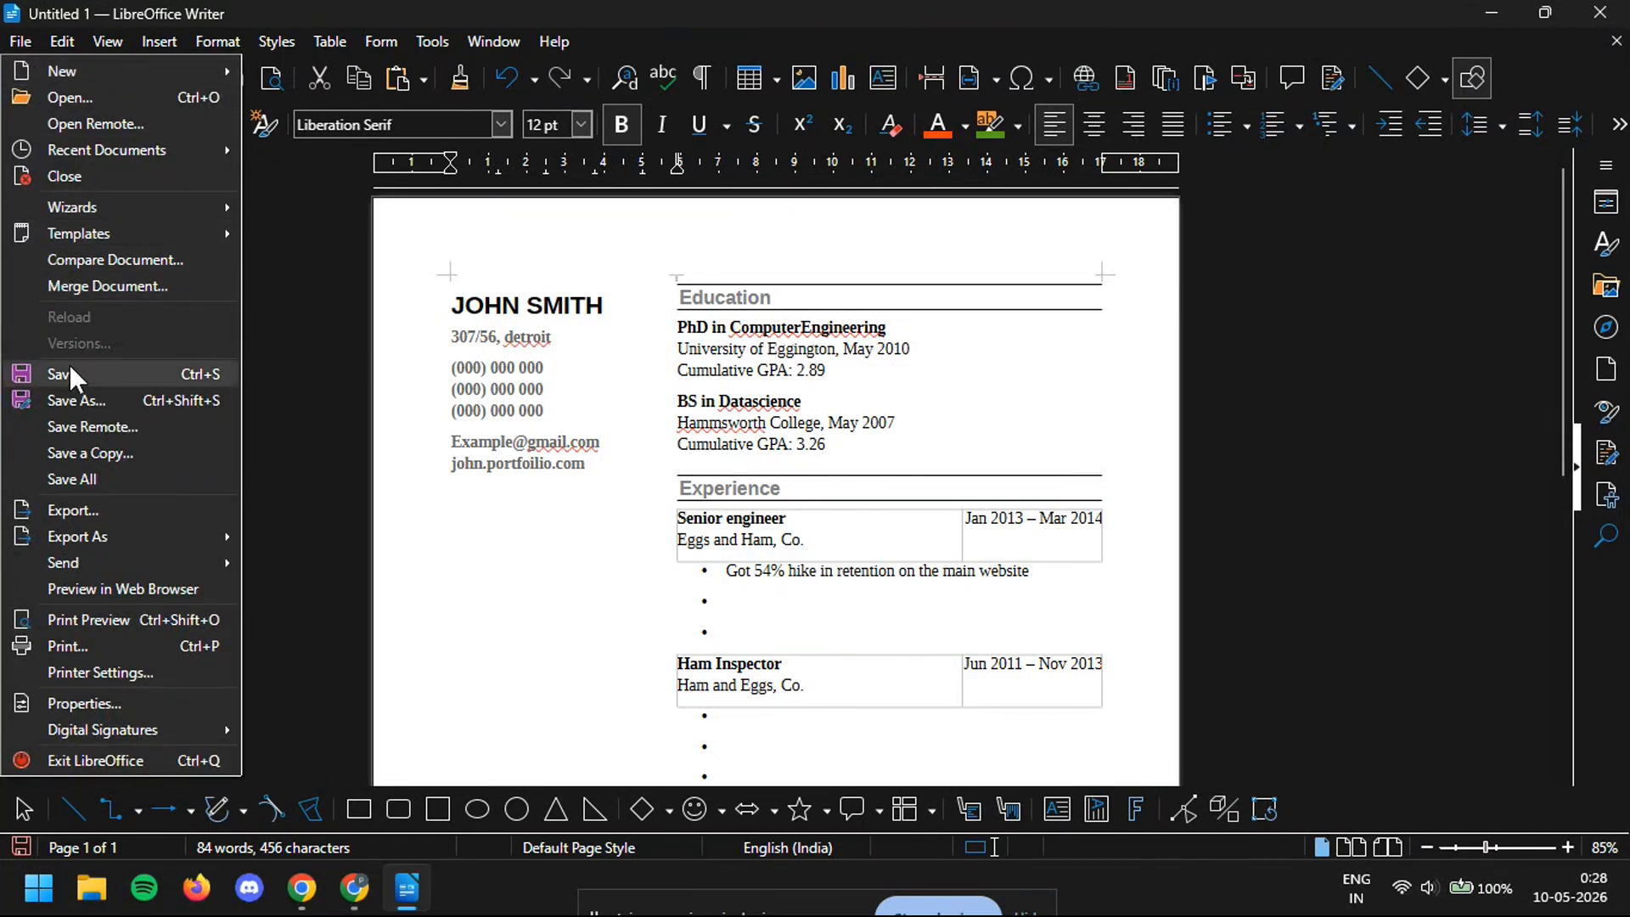
left_click(75, 393)
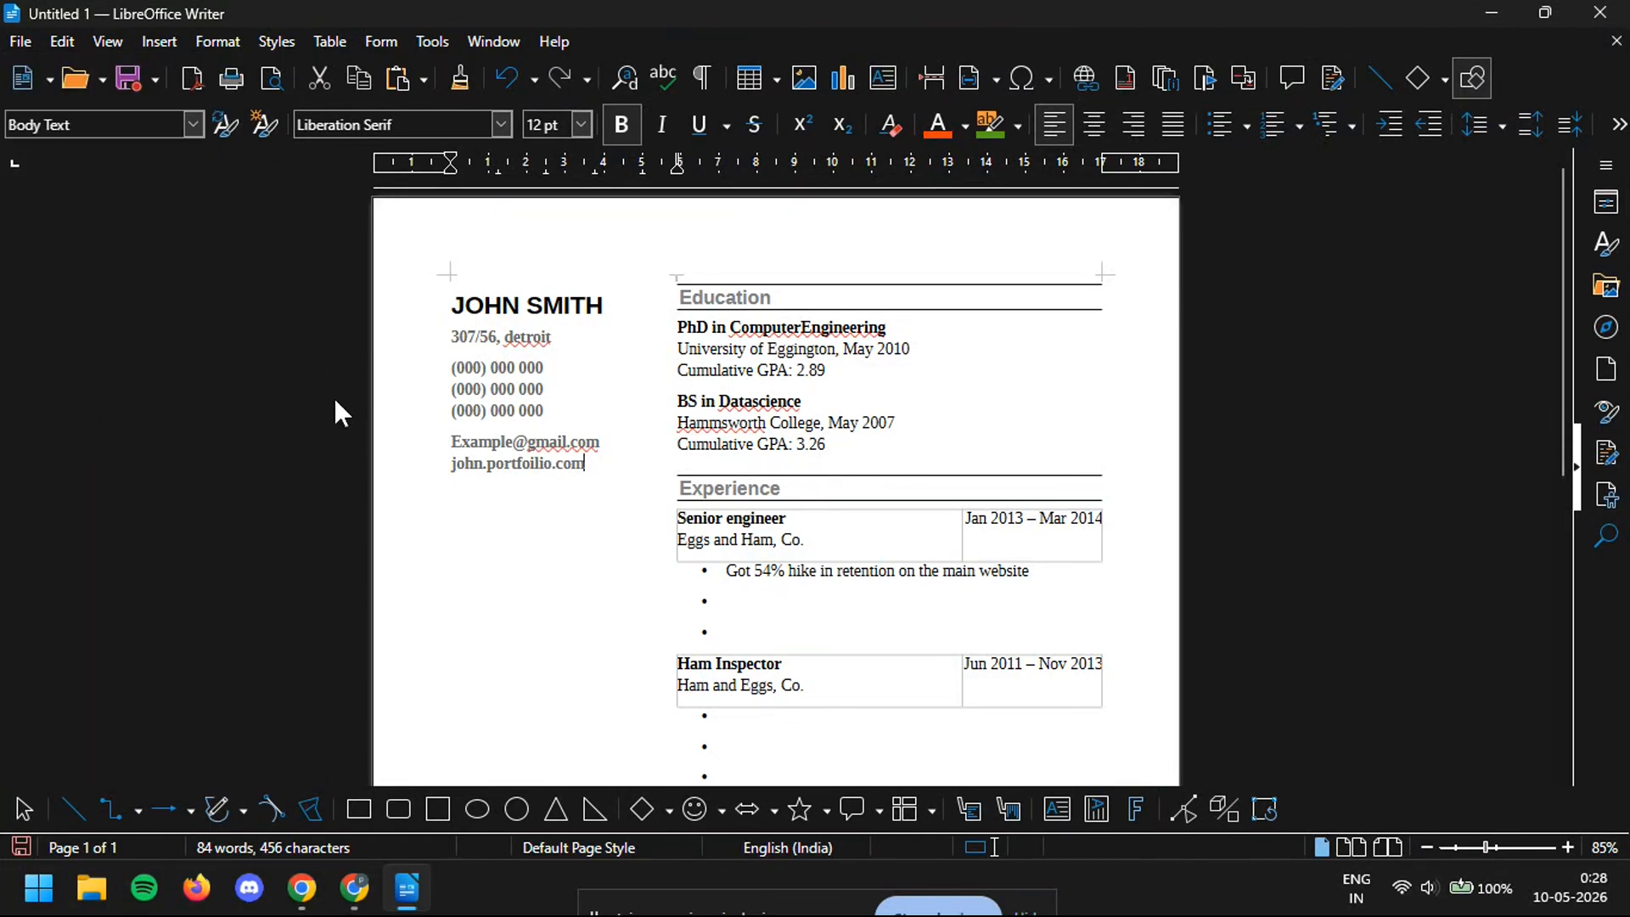
left_click(126, 273)
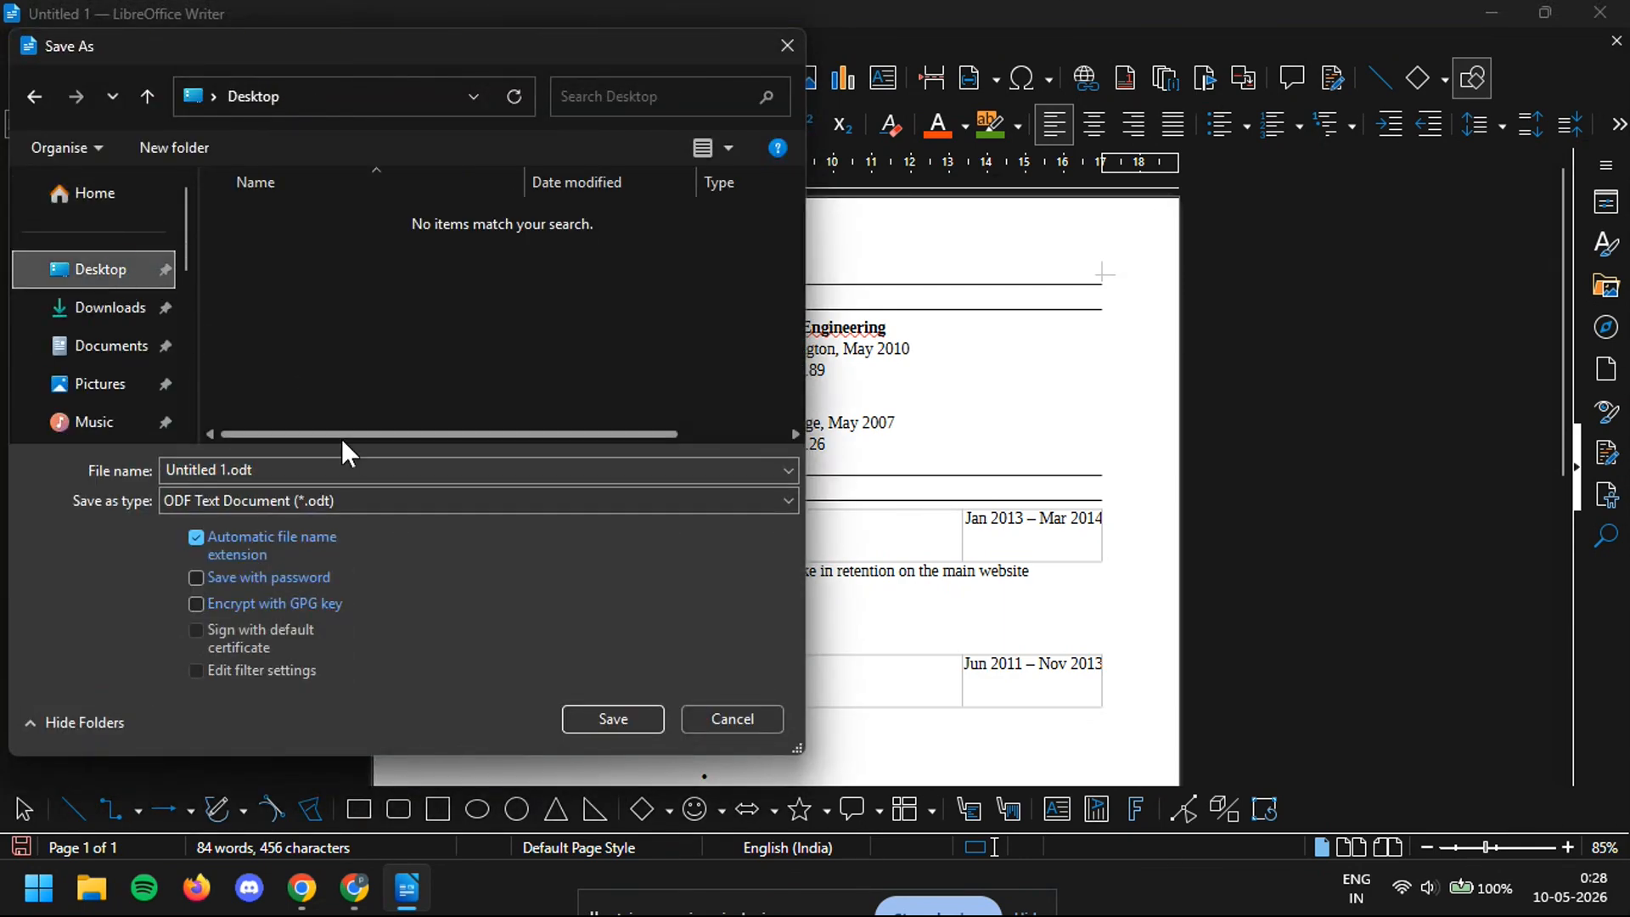
left_click(284, 503)
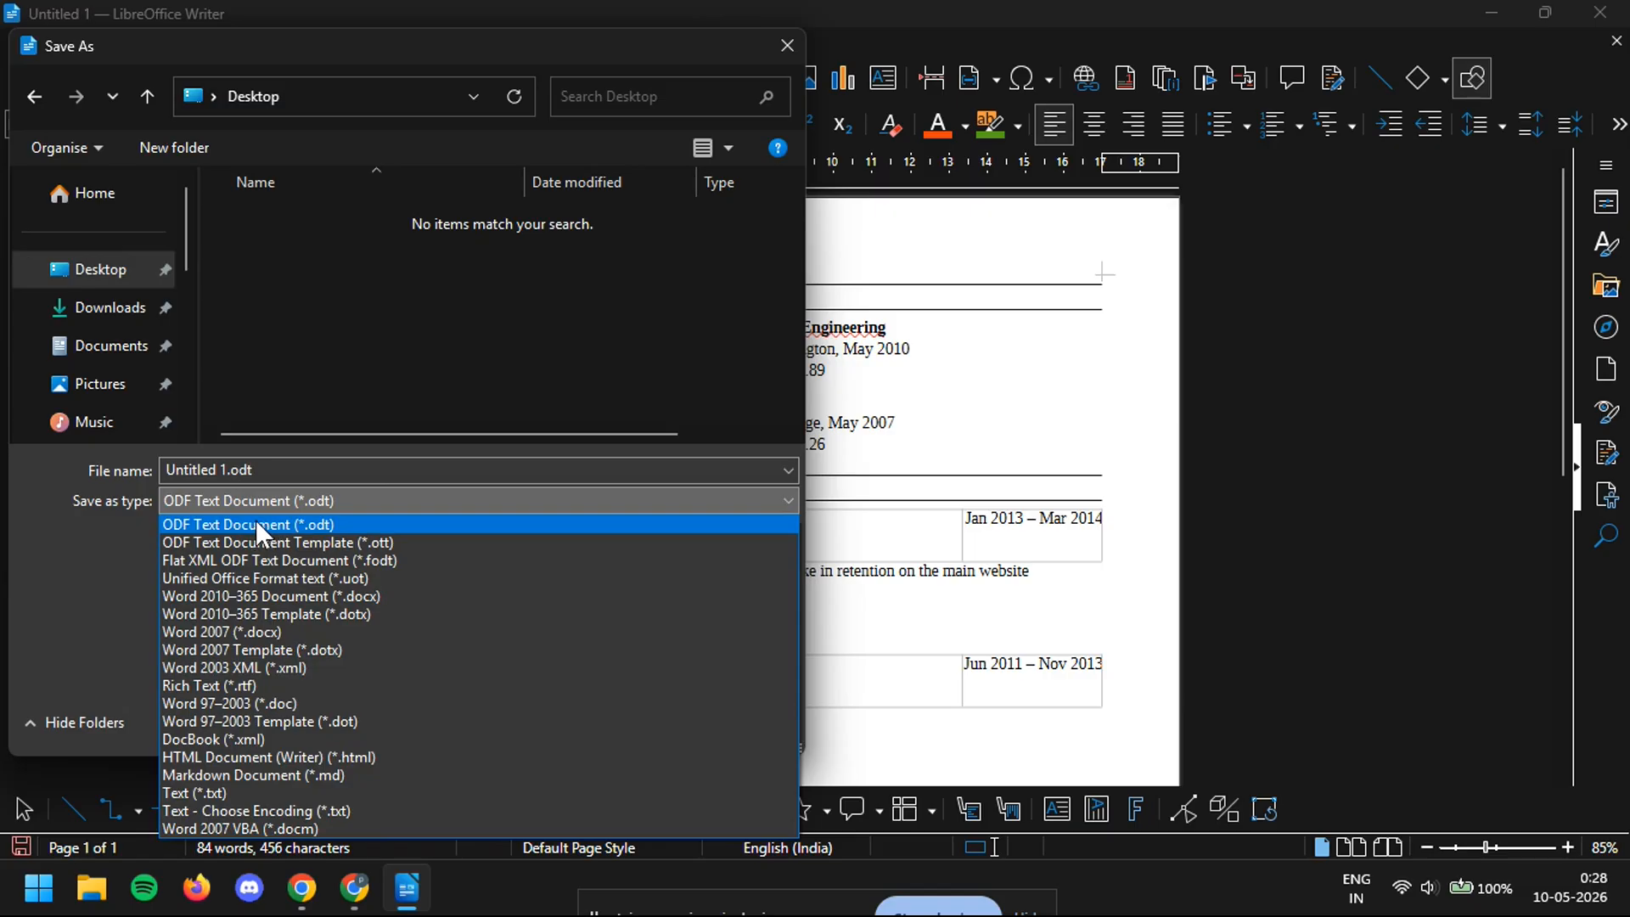
left_click(256, 519)
left_click(344, 502)
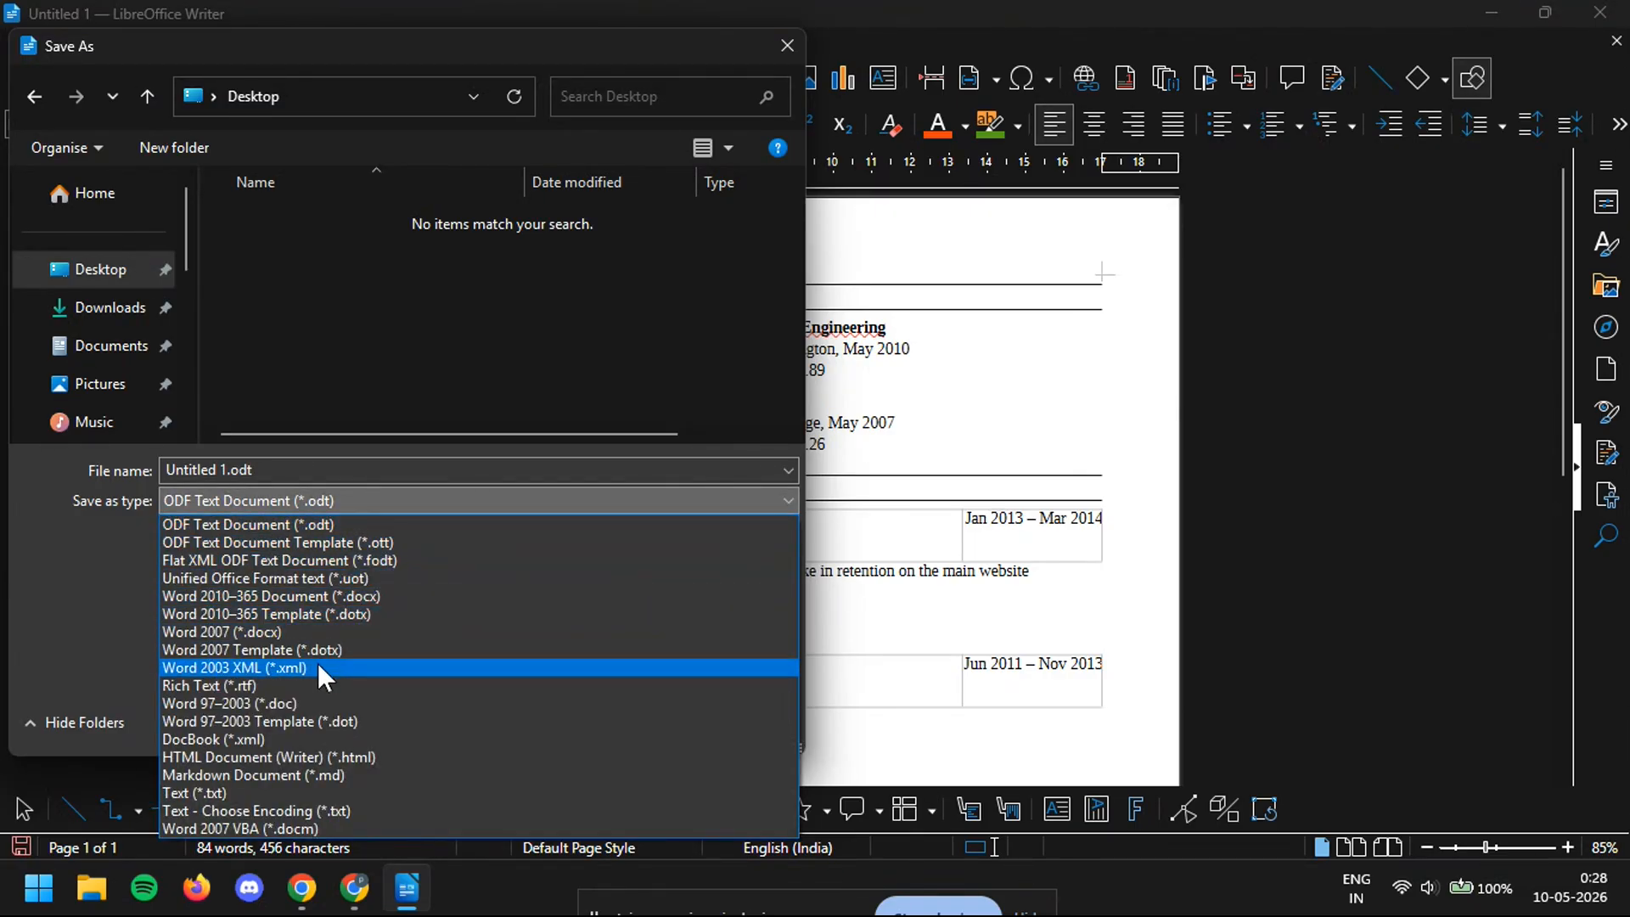
left_click(362, 526)
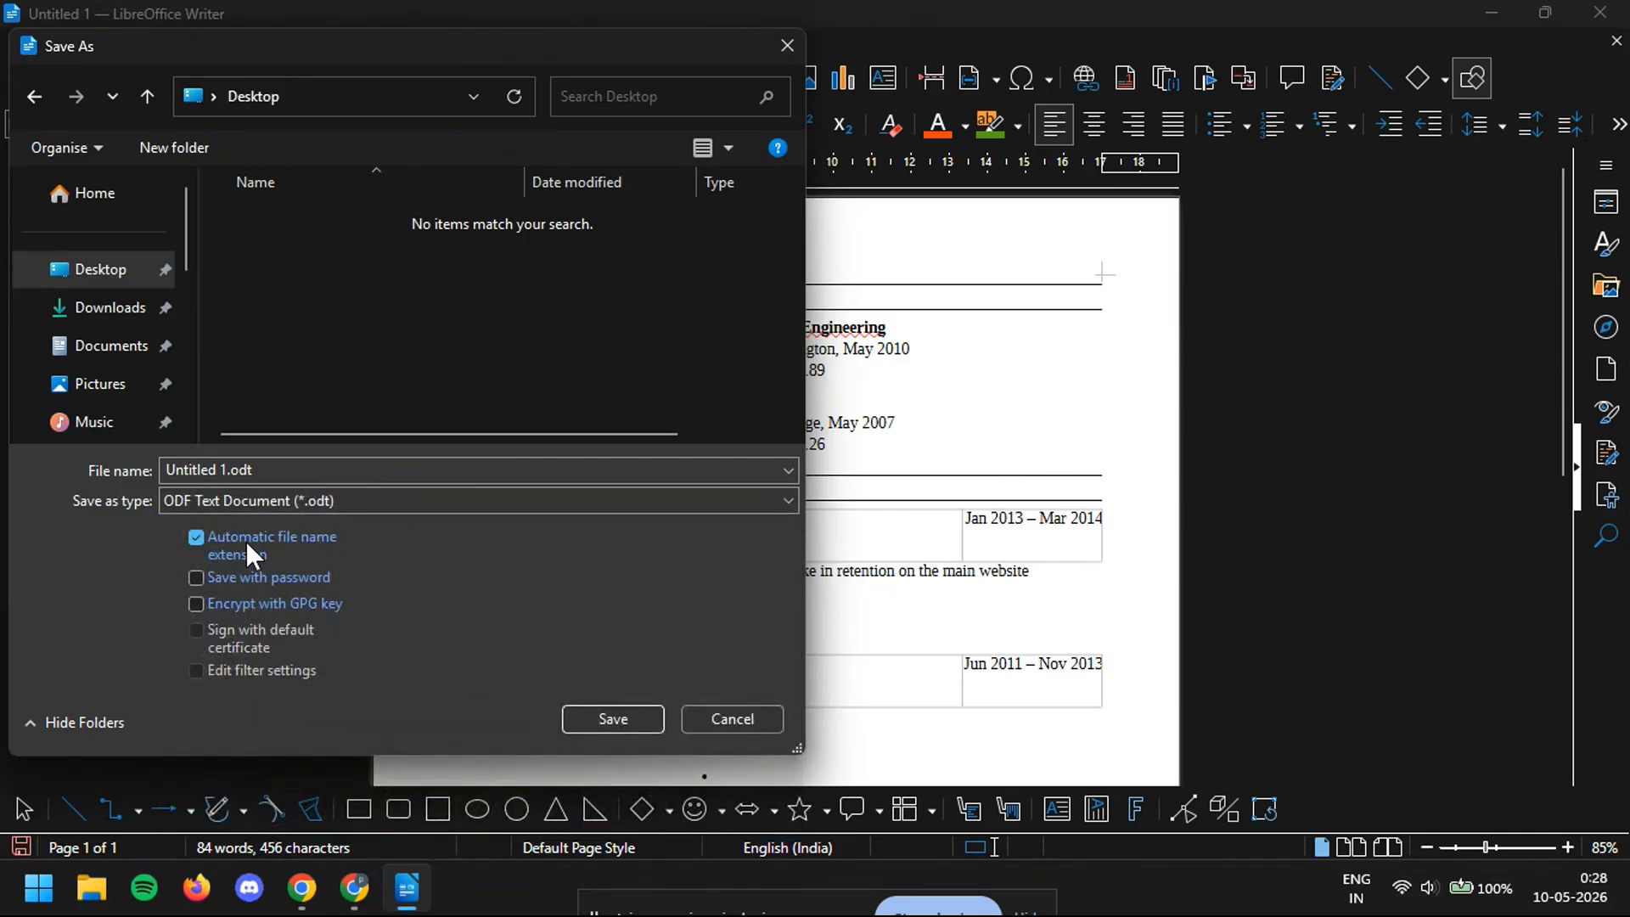
left_click(206, 471)
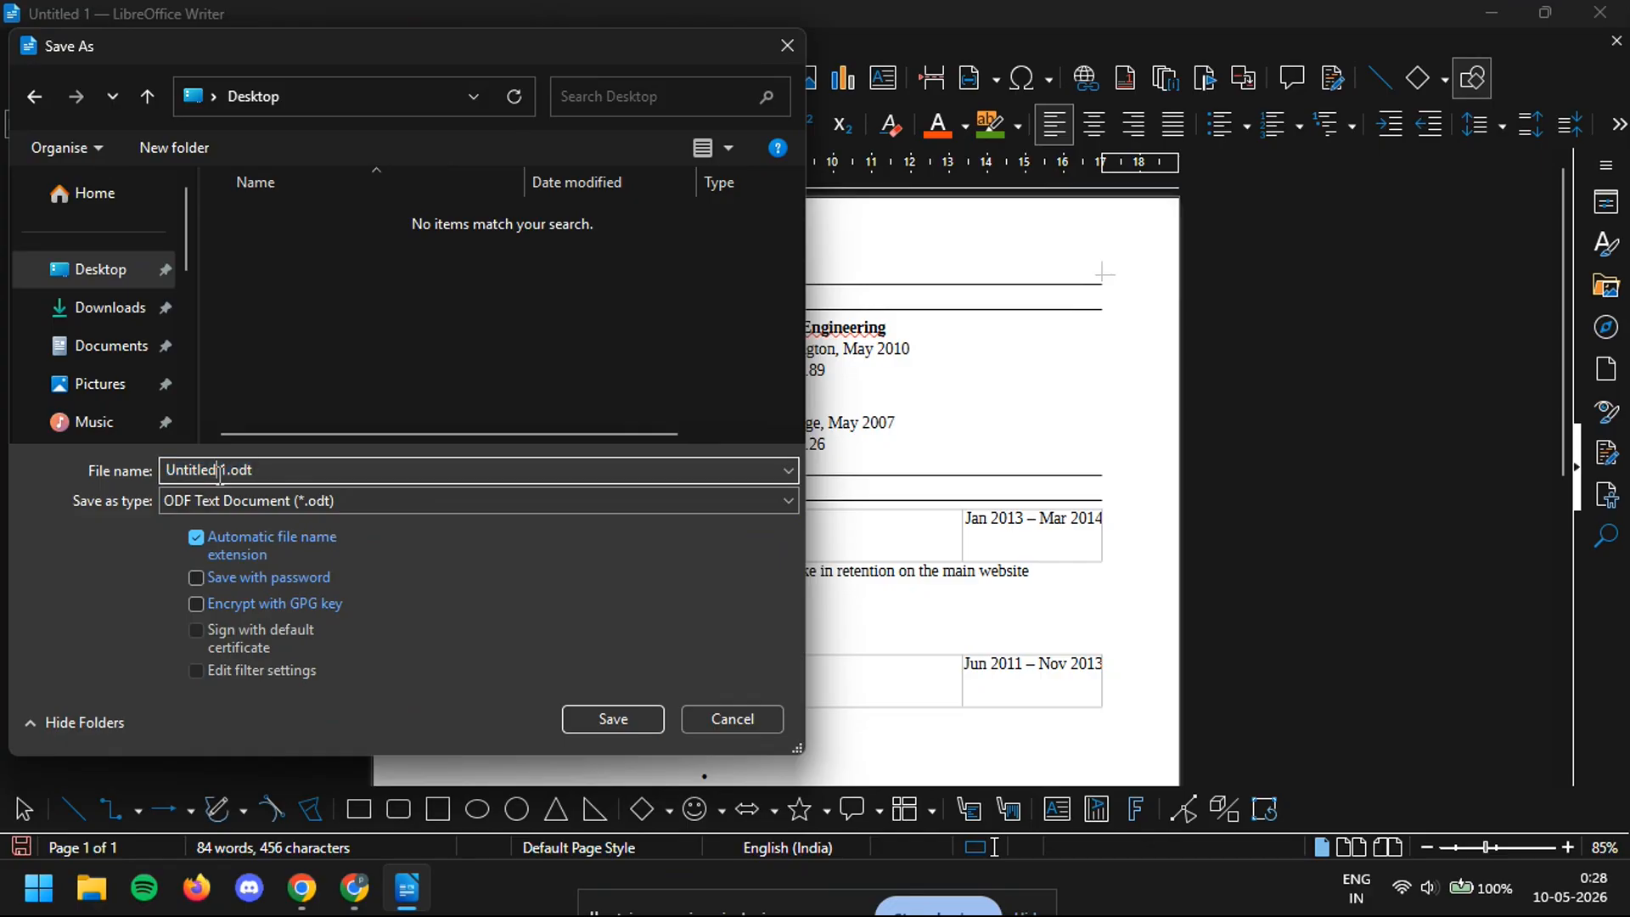
key("BackSpace")
type("resume")
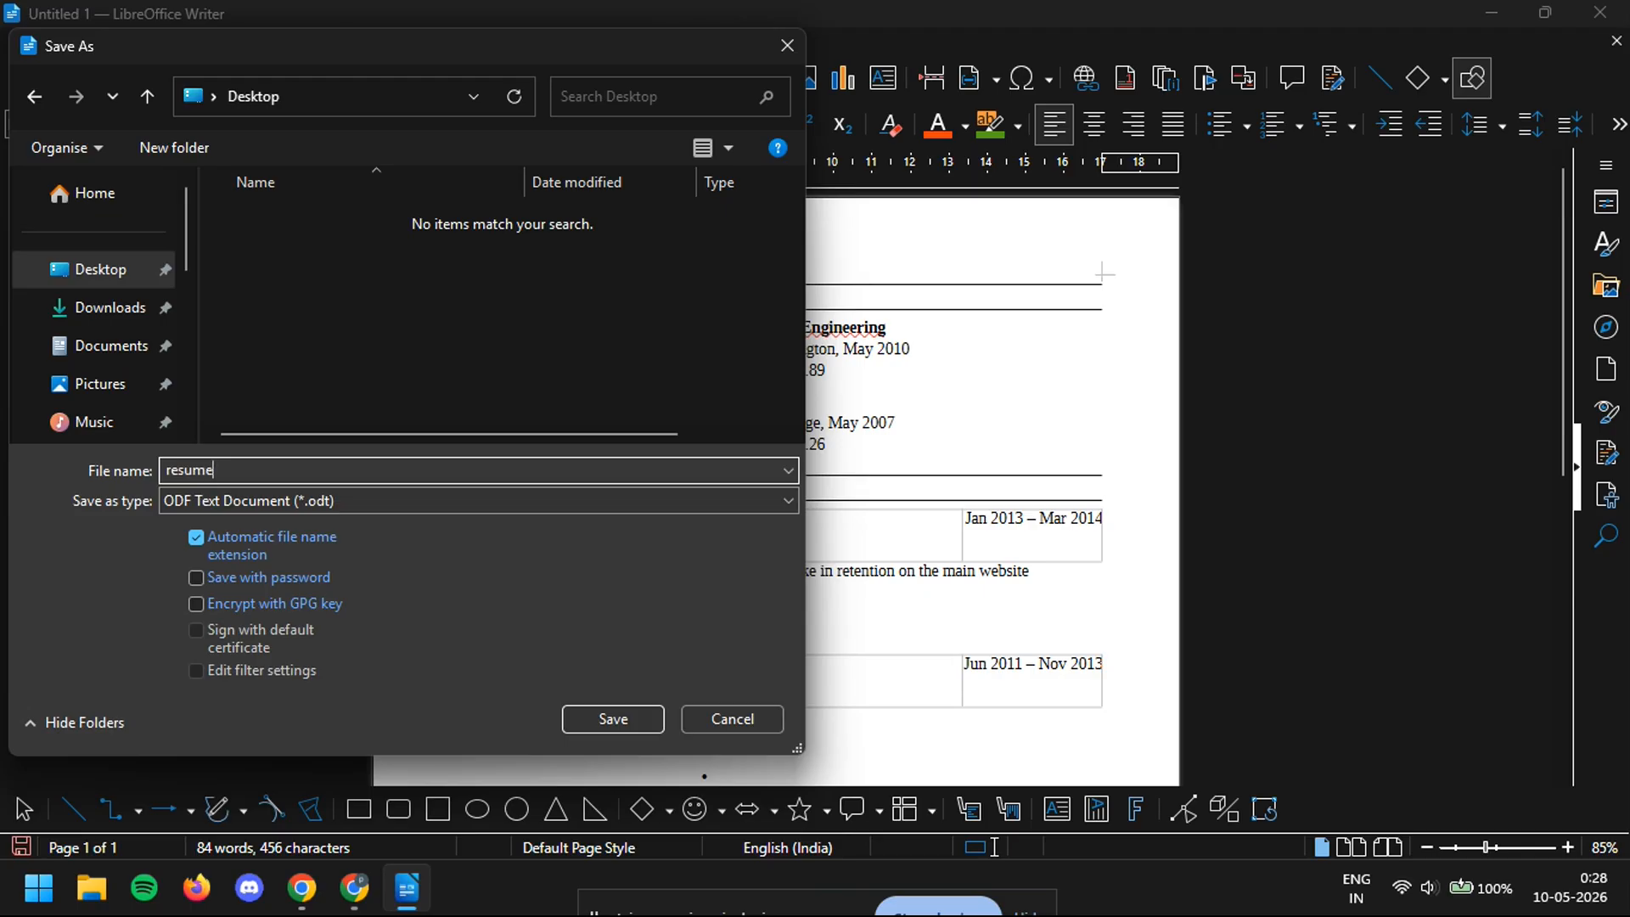
left_click(605, 728)
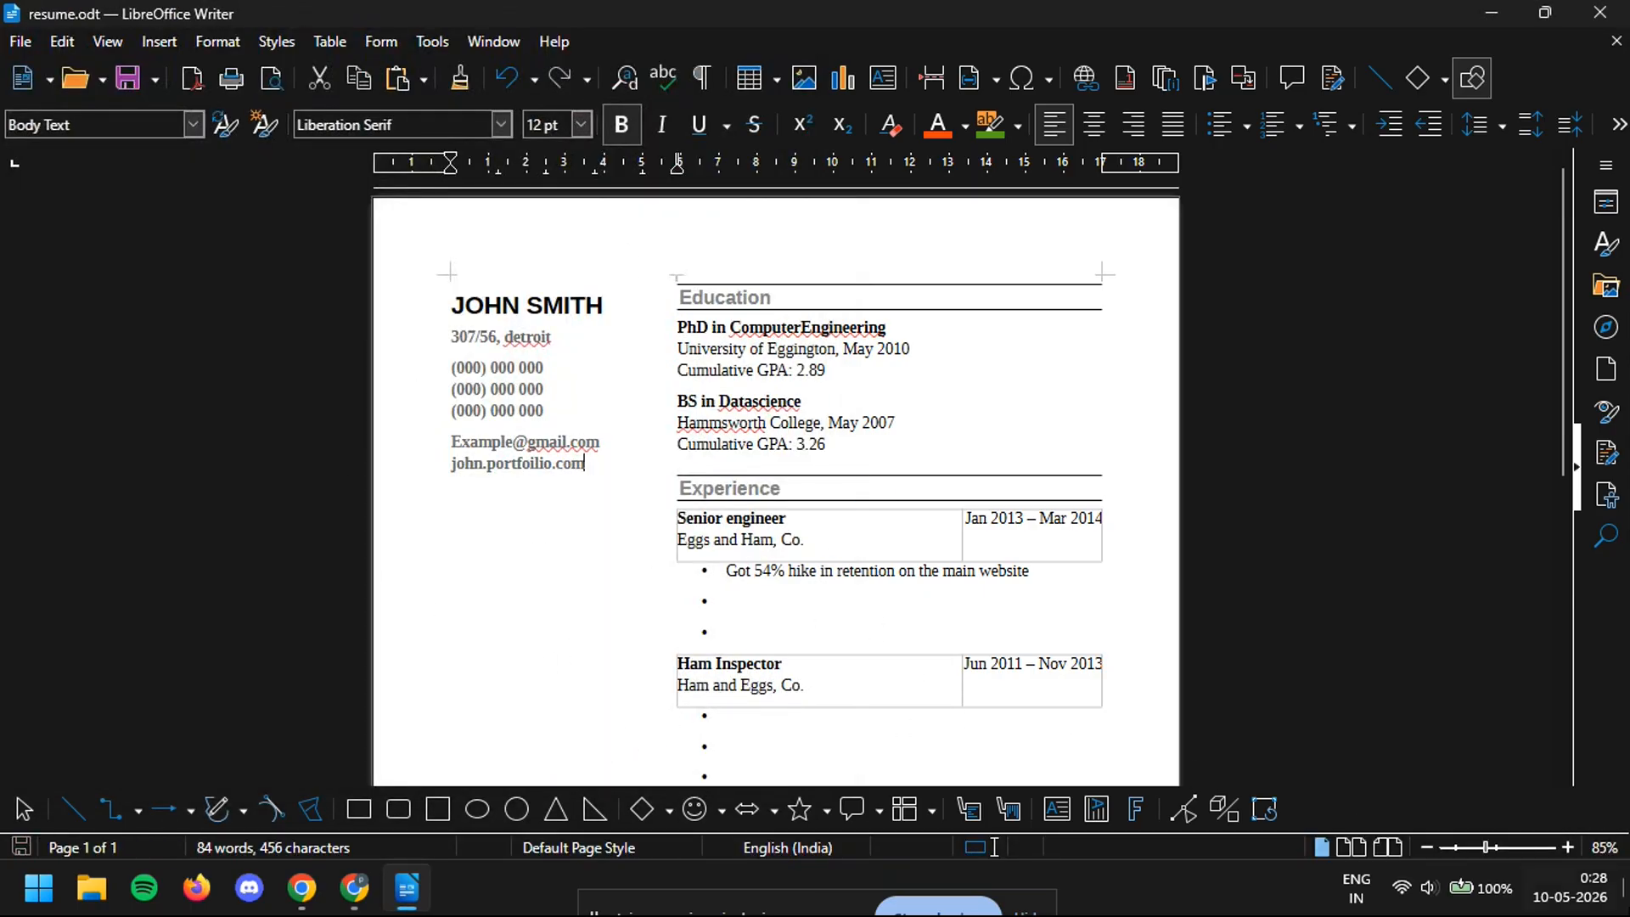
key("super+d")
- Move the resume.odt icon to the middle of the desktop
left_click_drag(126, 288, 616, 381)
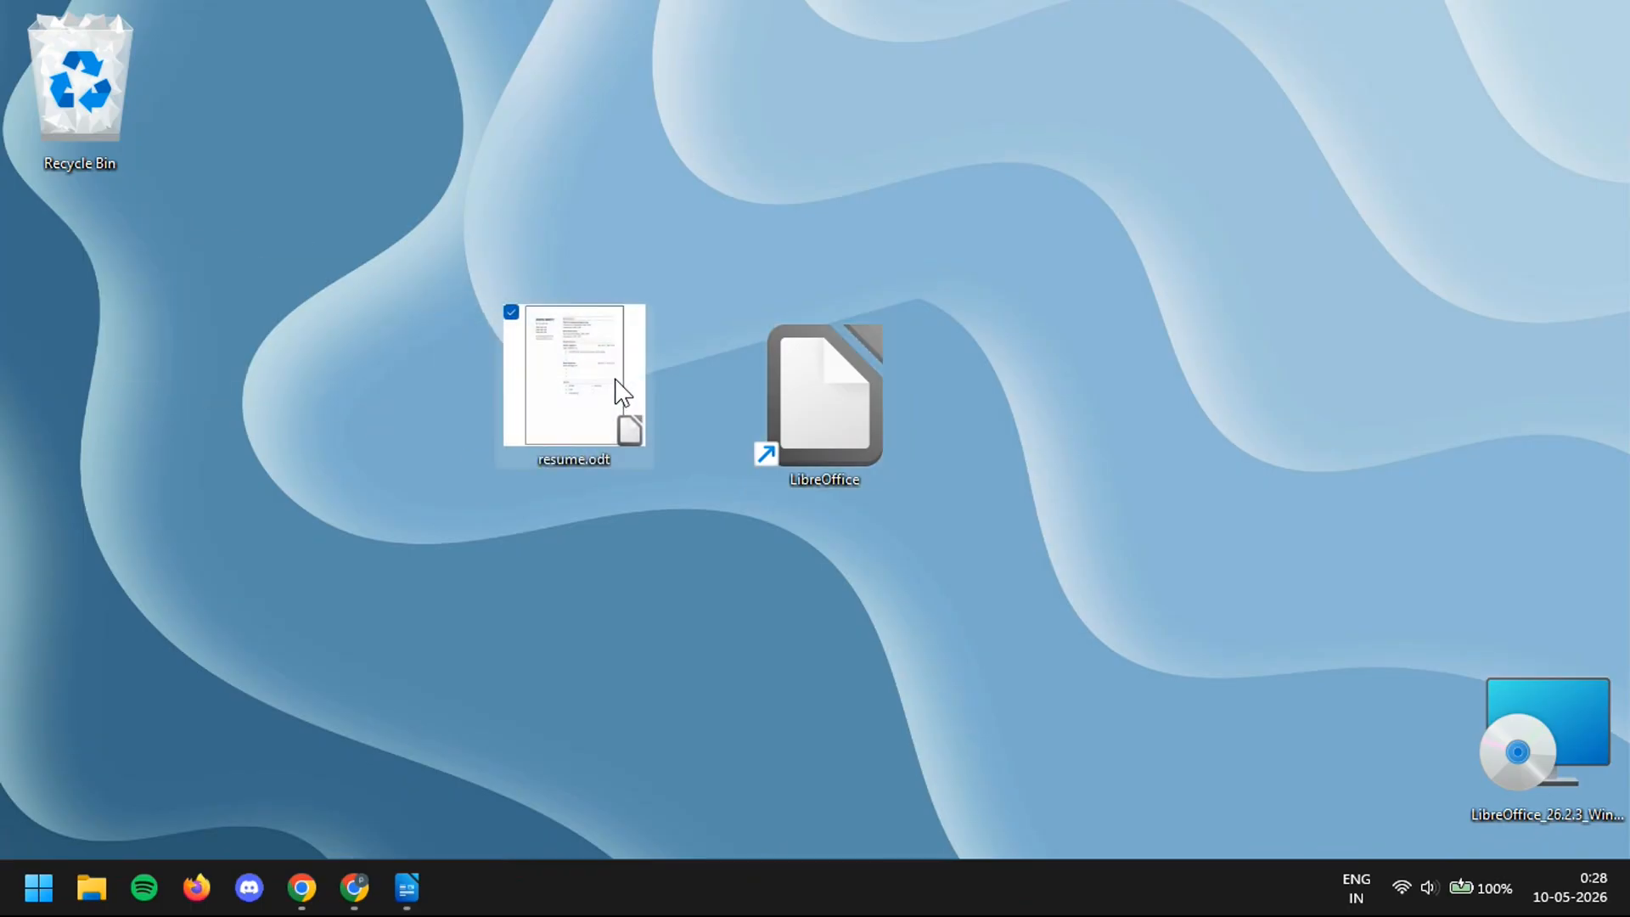